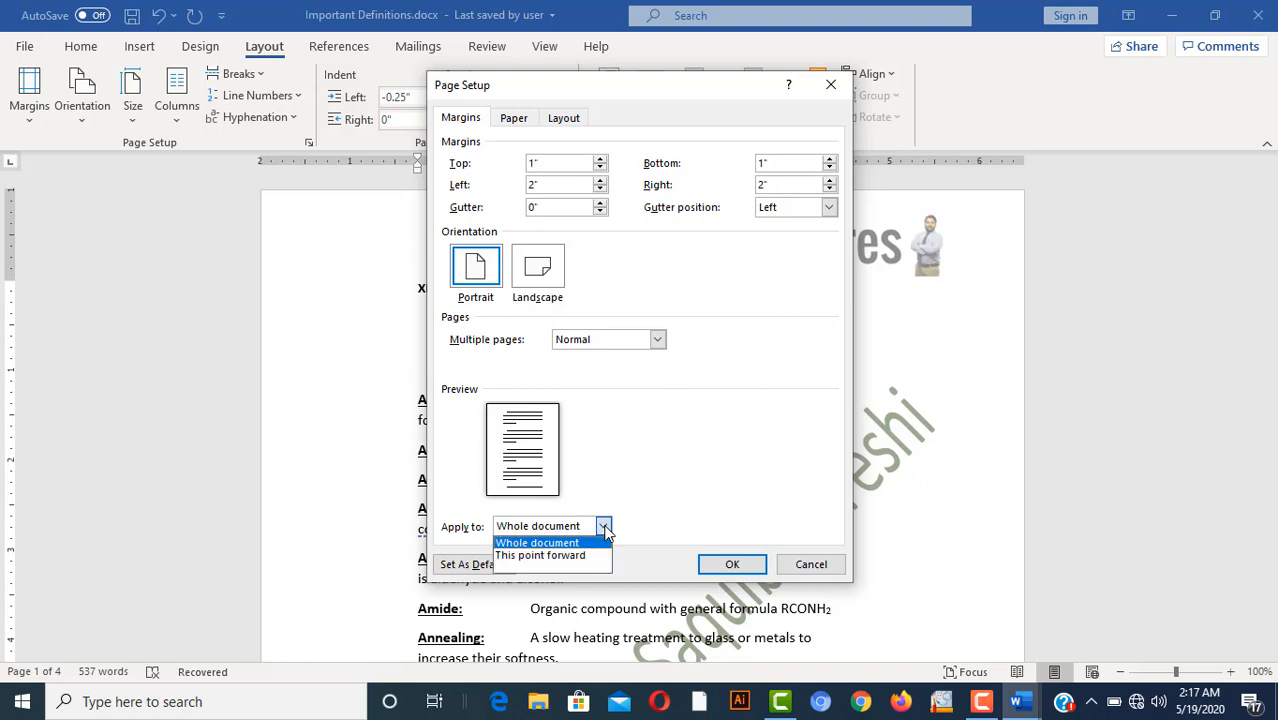
Step: Apply the page setup with 2" left and right margins to the whole document
left_click(676, 487)
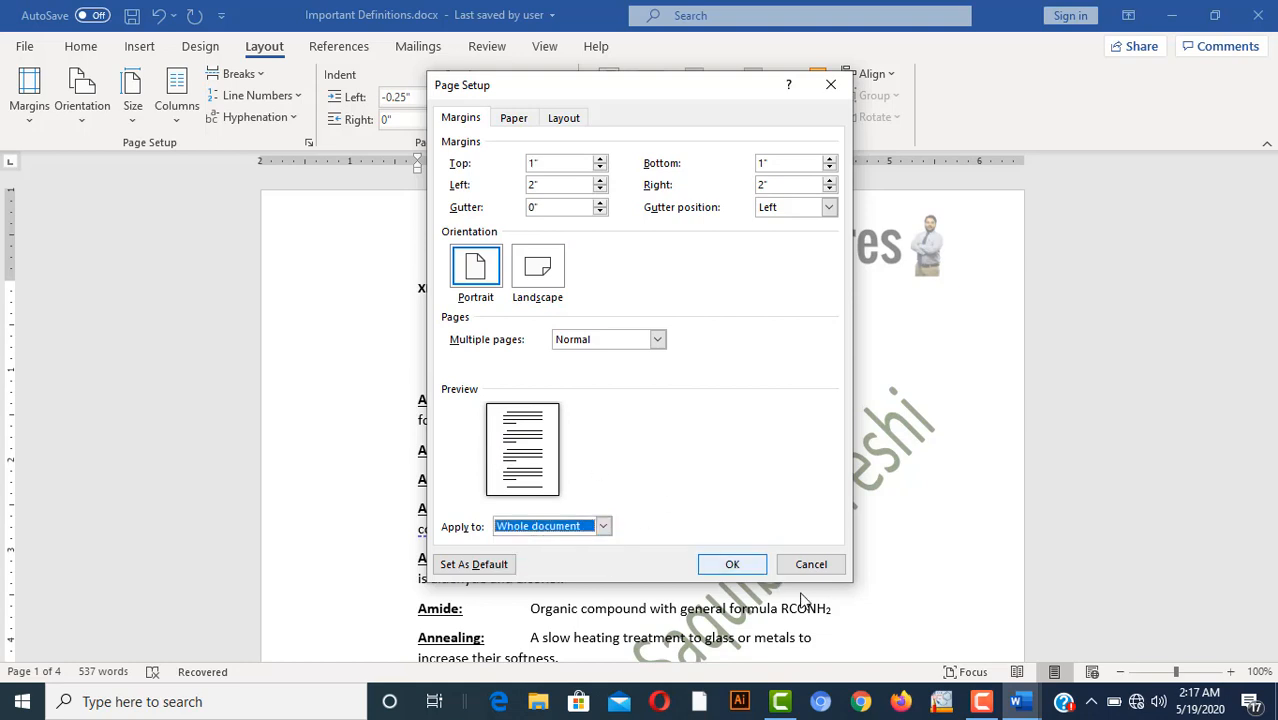
left_click(752, 570)
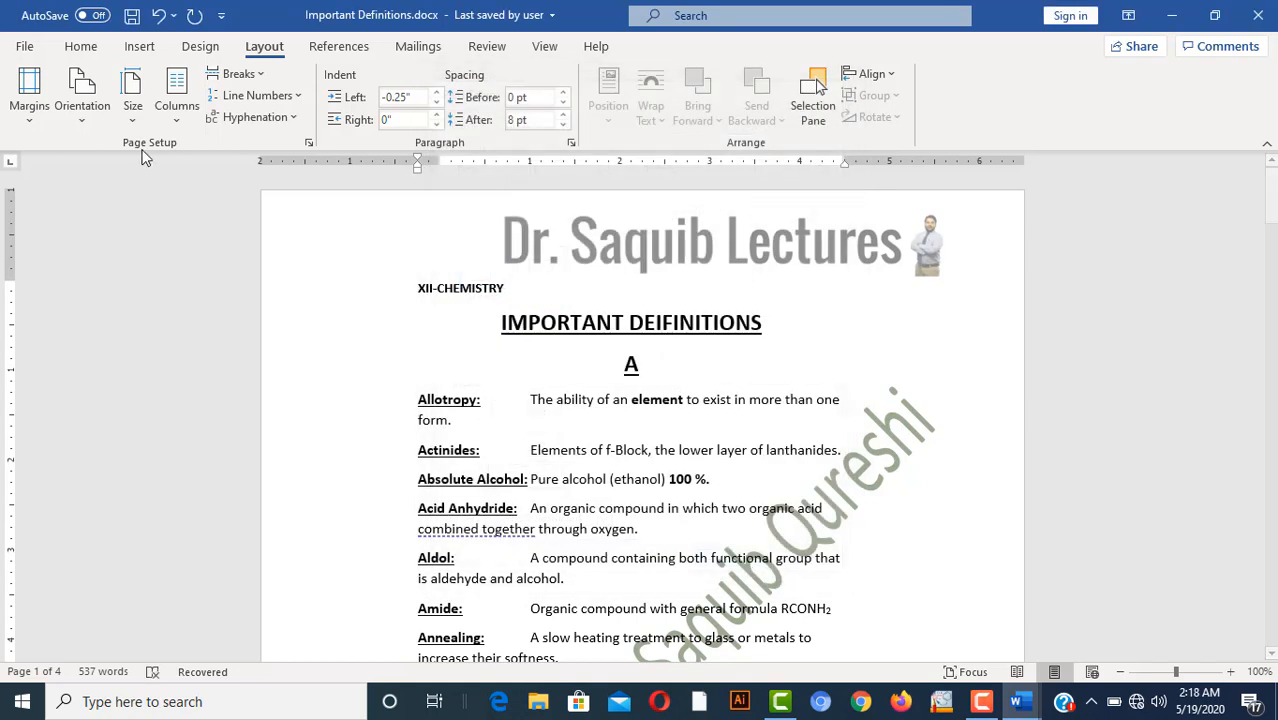
Step: Try landscape orientation for the document and show the pages side by side at 50% zoom
left_click(90, 117)
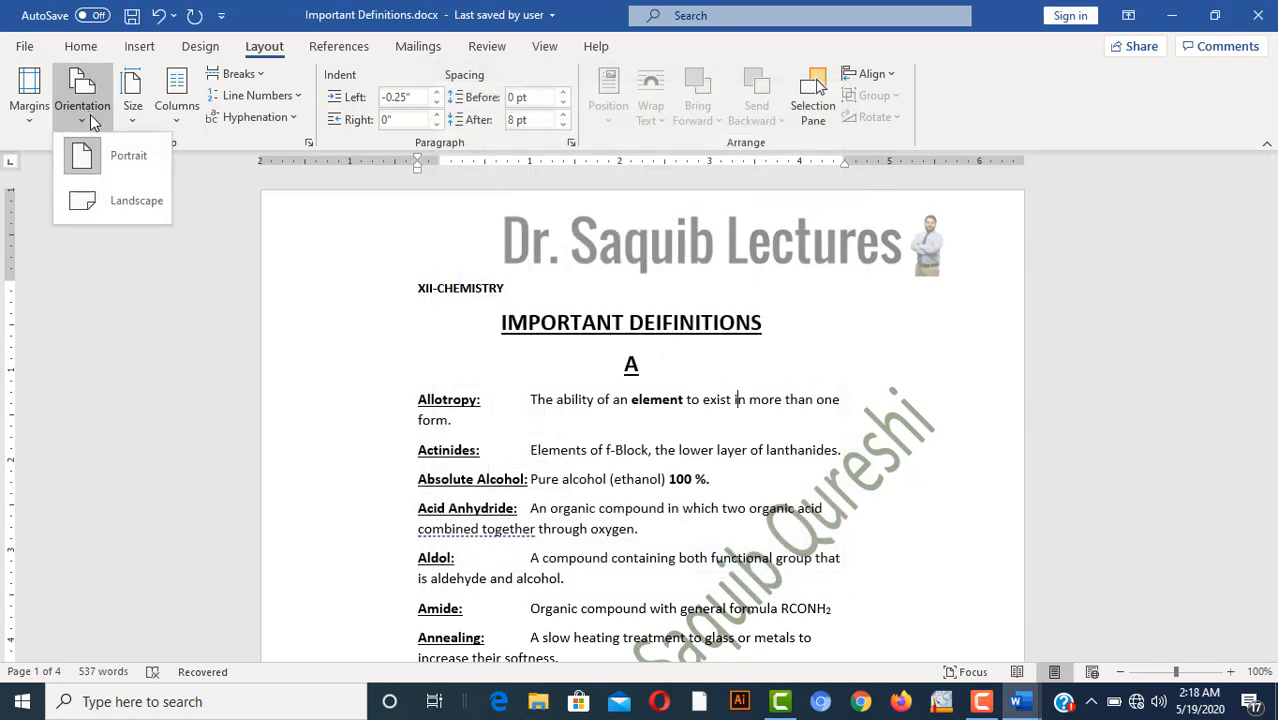
left_click(122, 201)
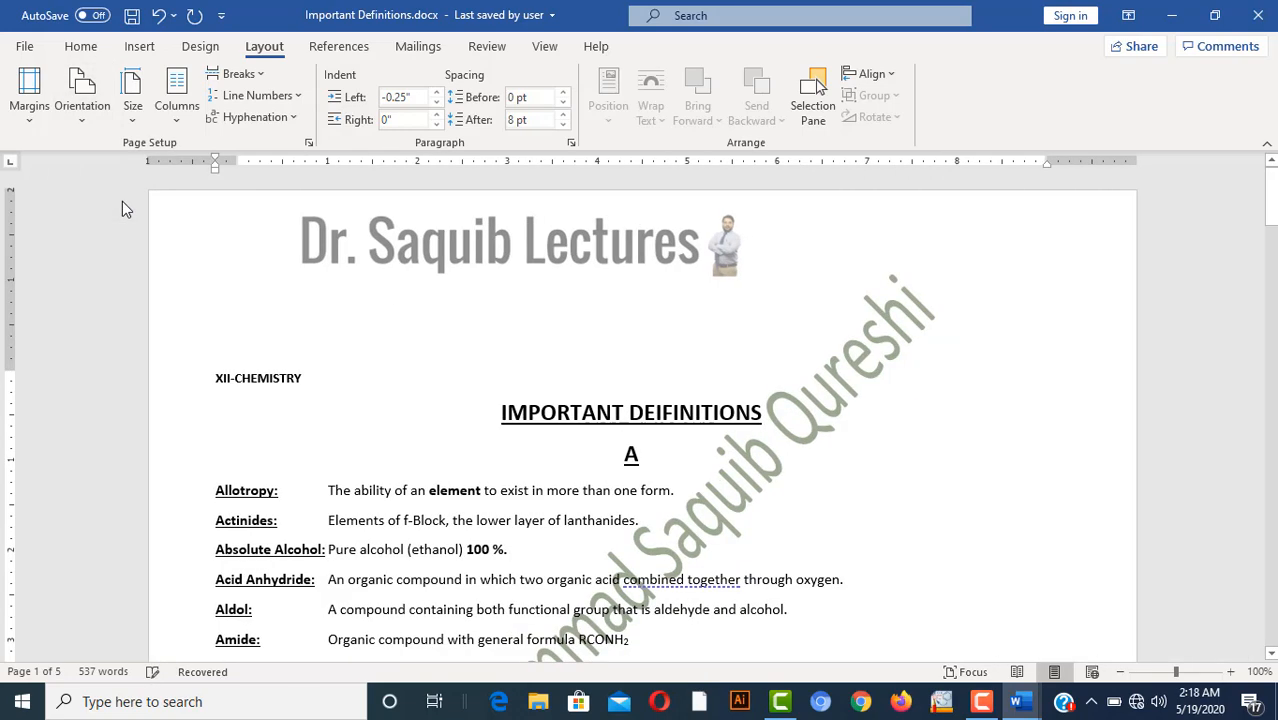
left_click(1121, 673)
left_click(1121, 673)
left_click(1121, 673)
left_click(1121, 673)
left_click(1121, 673)
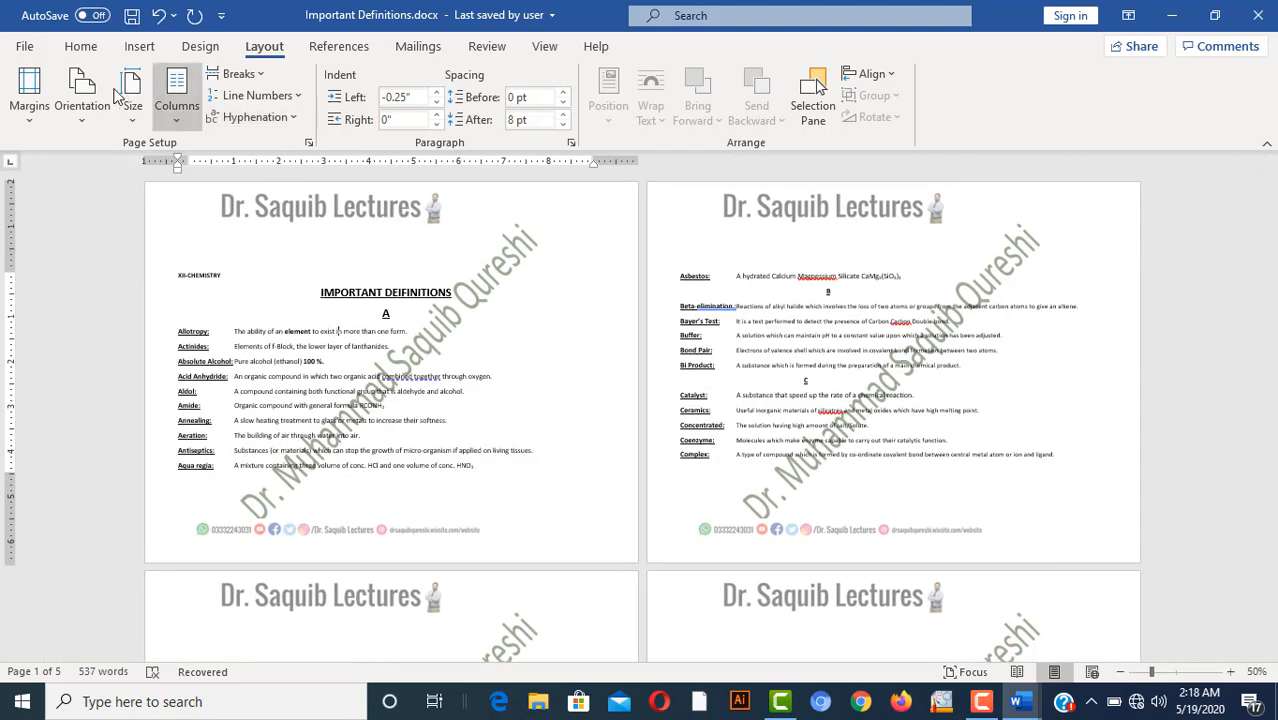
Step: Compare portrait and landscape by switching the page orientation back and forth, ending on portrait
left_click(82, 95)
left_click(112, 158)
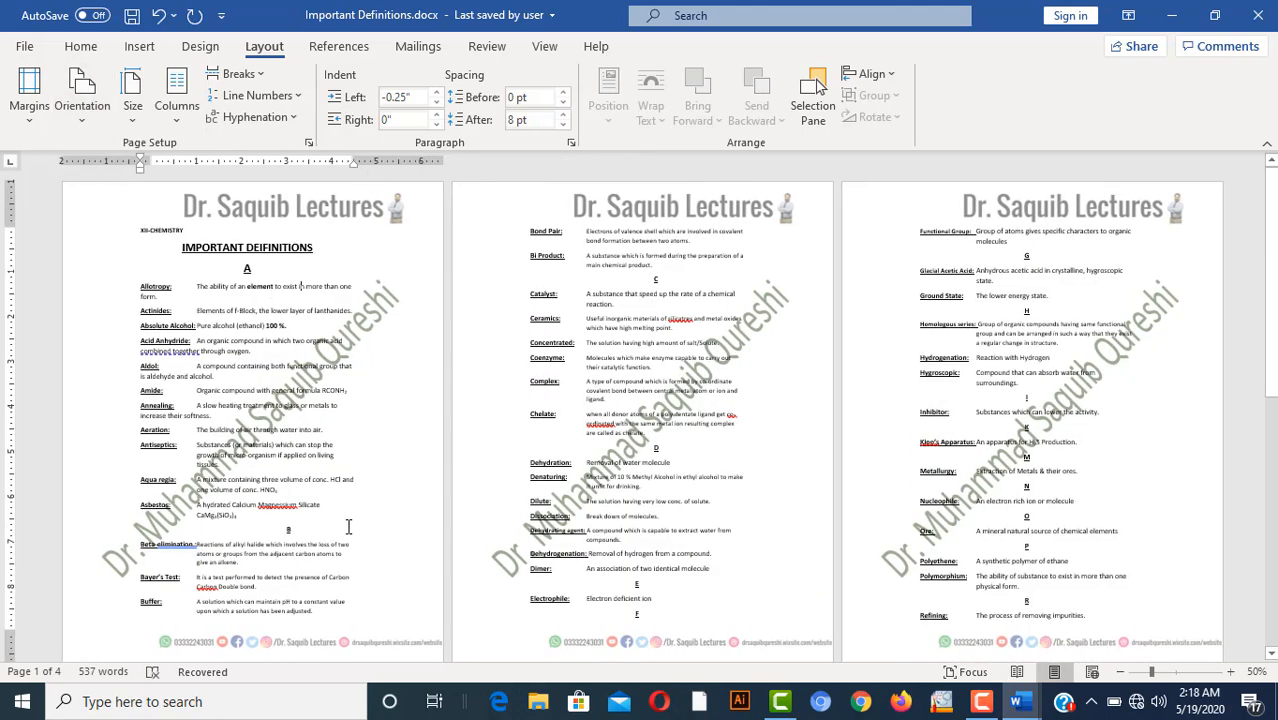
left_click(84, 102)
left_click(111, 203)
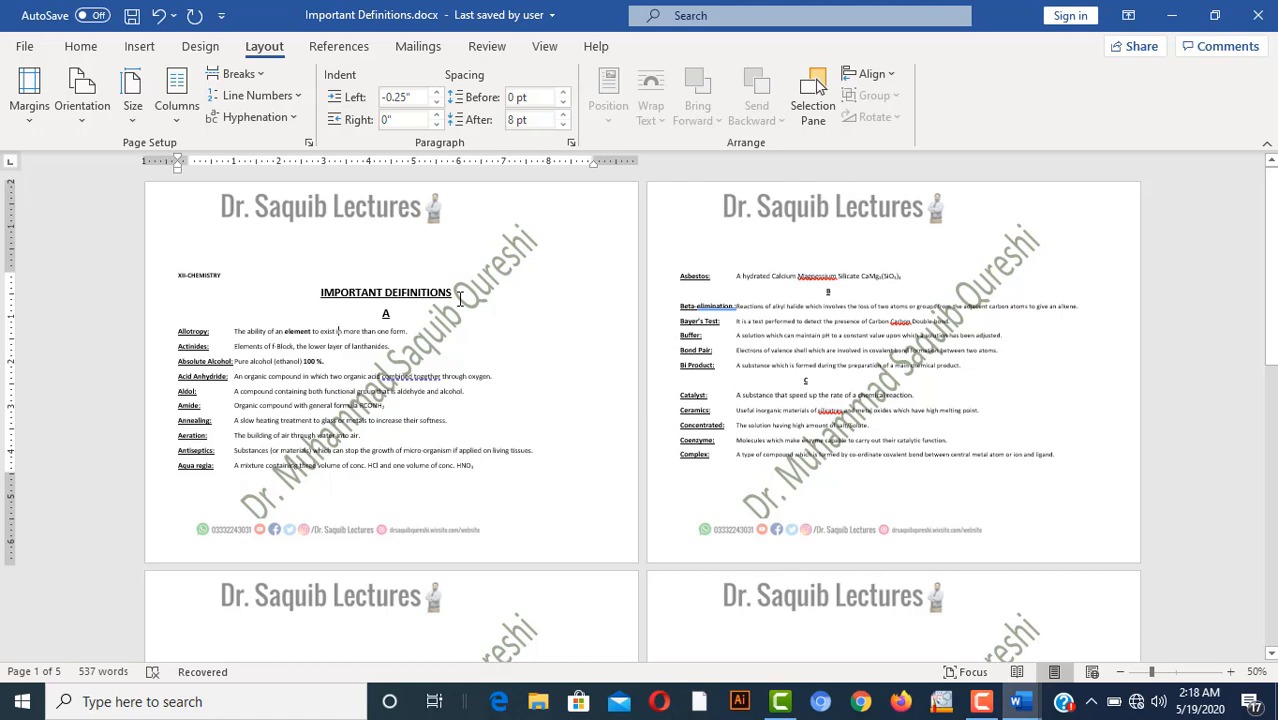
left_click(84, 100)
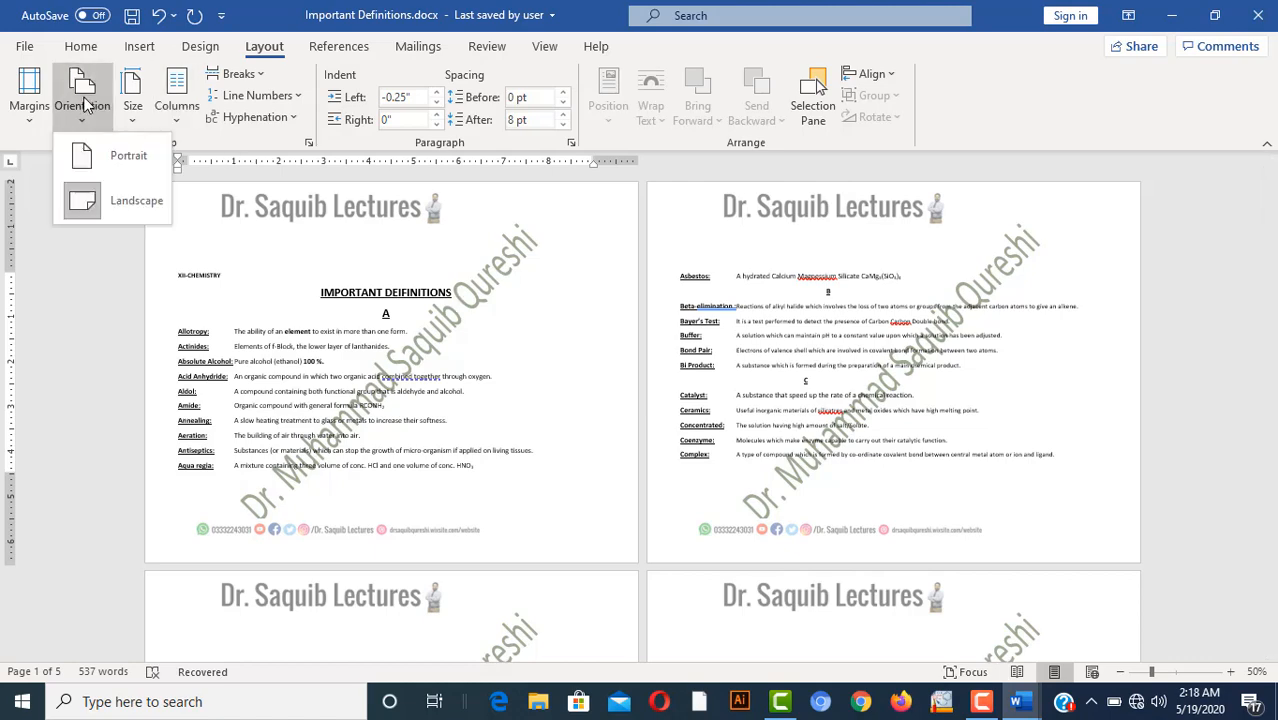
left_click(101, 163)
Step: Set the document's paper size to A4 (8.27" x 11.69")
left_click(136, 100)
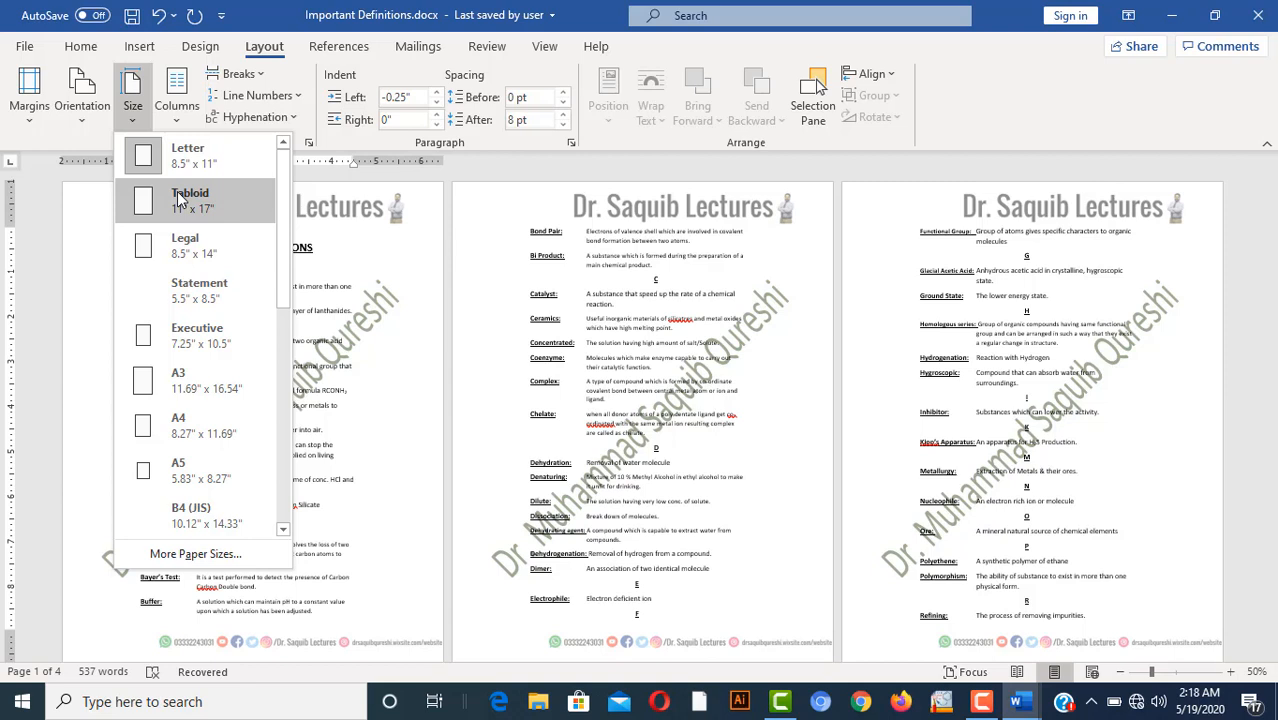
left_click(200, 430)
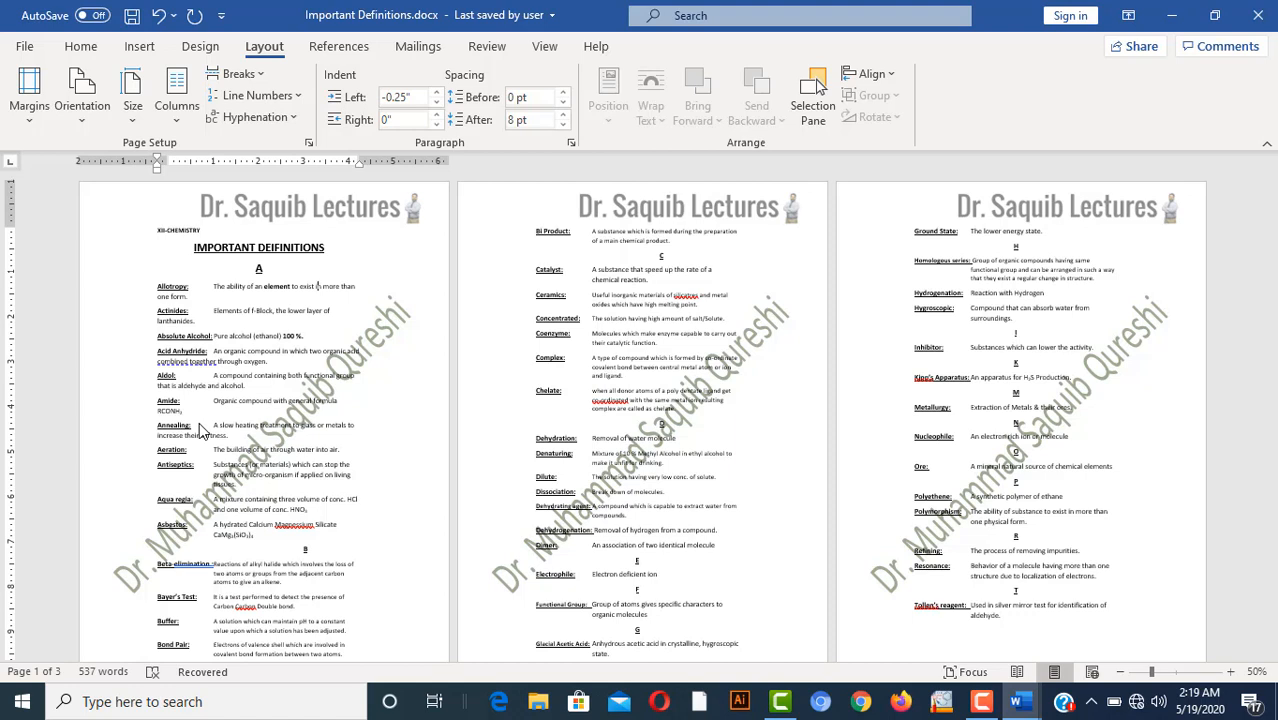
Step: Try laying out the document text in two columns and in three columns
left_click(177, 108)
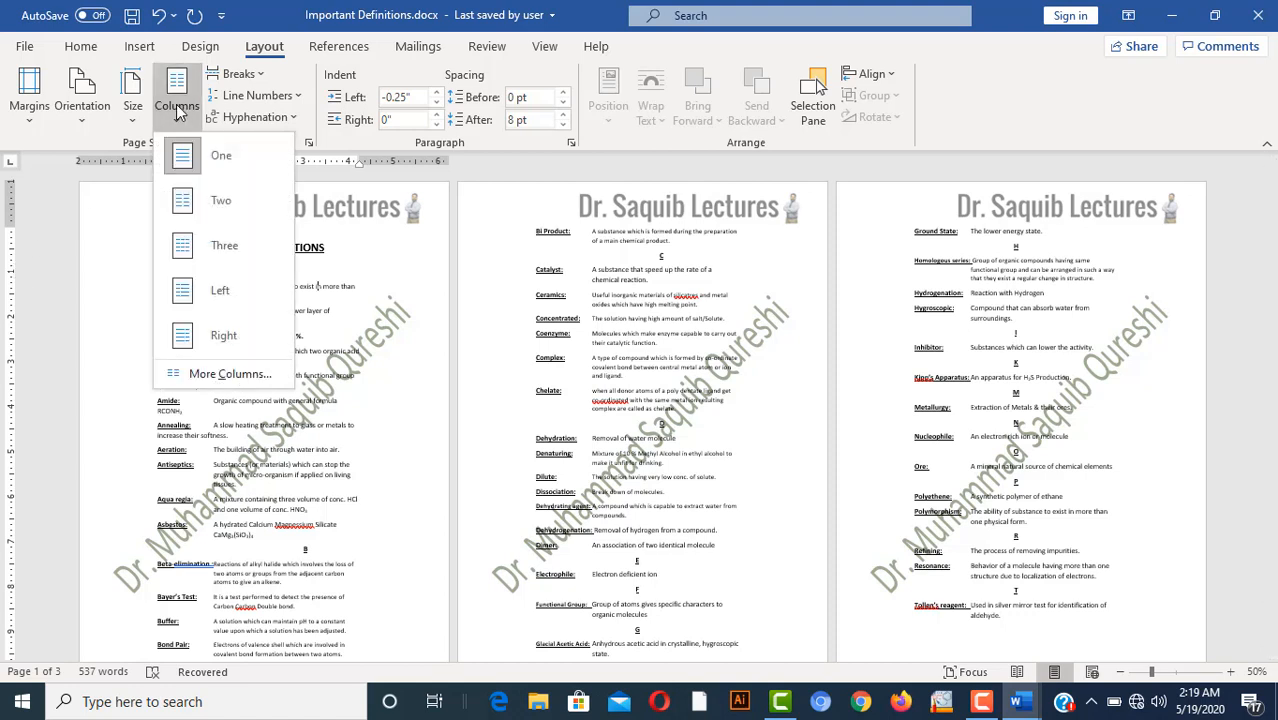
left_click(207, 200)
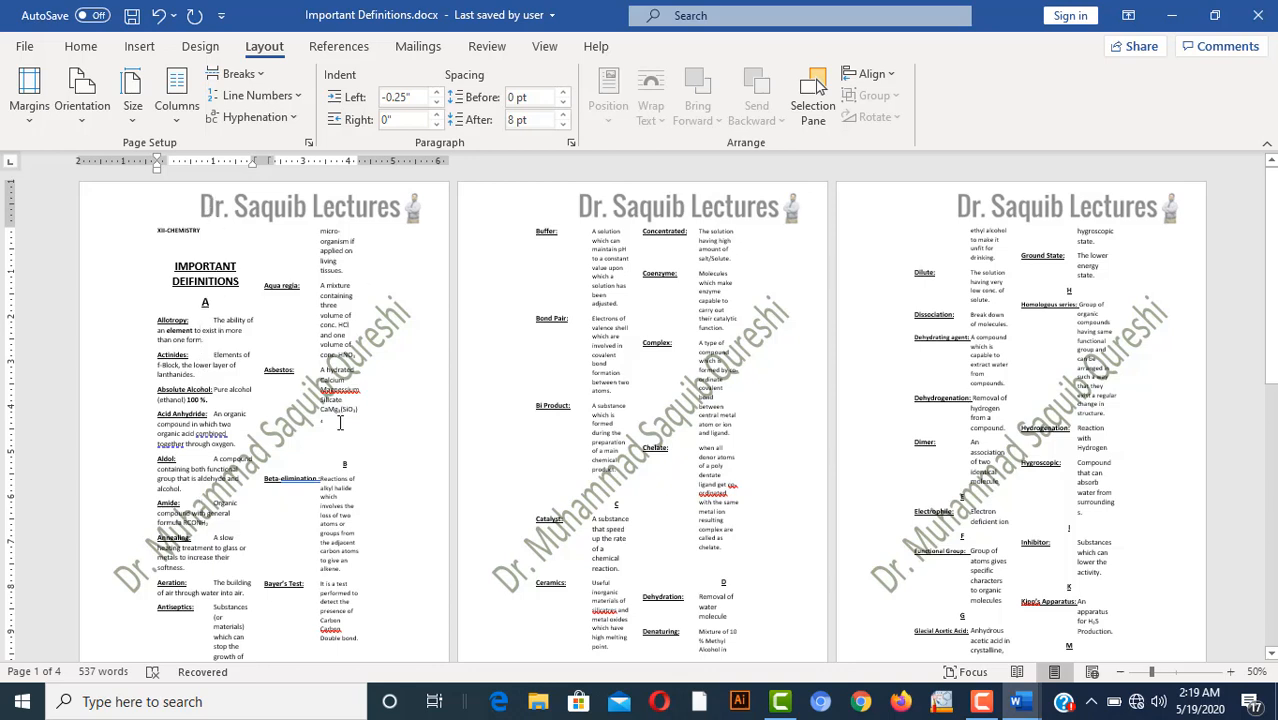
left_click(172, 105)
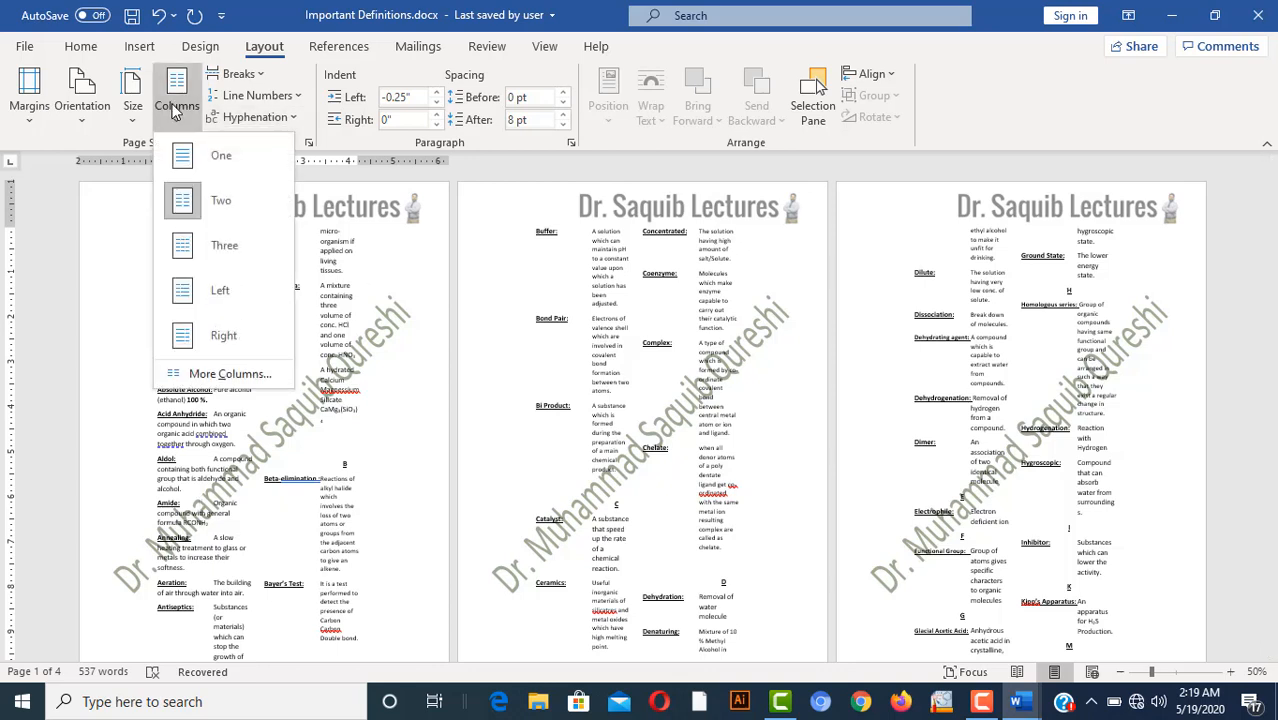
left_click(219, 258)
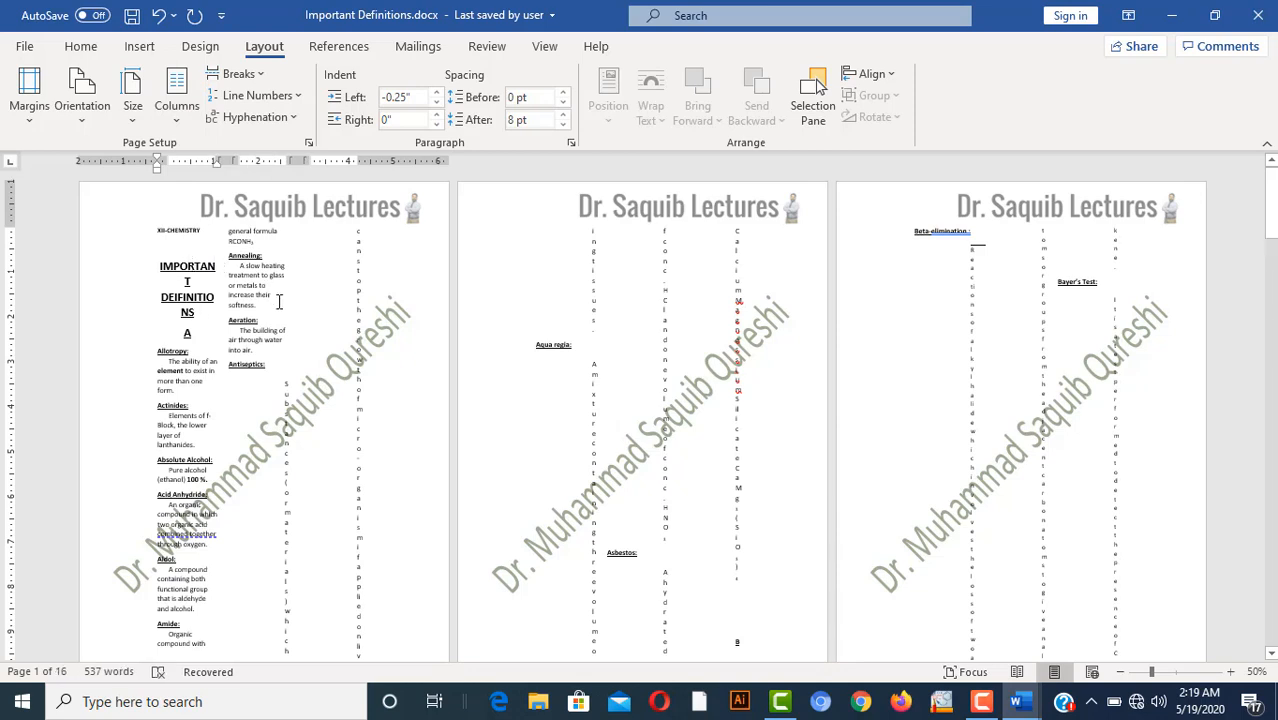
Step: Try a custom column layout with 4 equal-width columns for the whole document
left_click(188, 118)
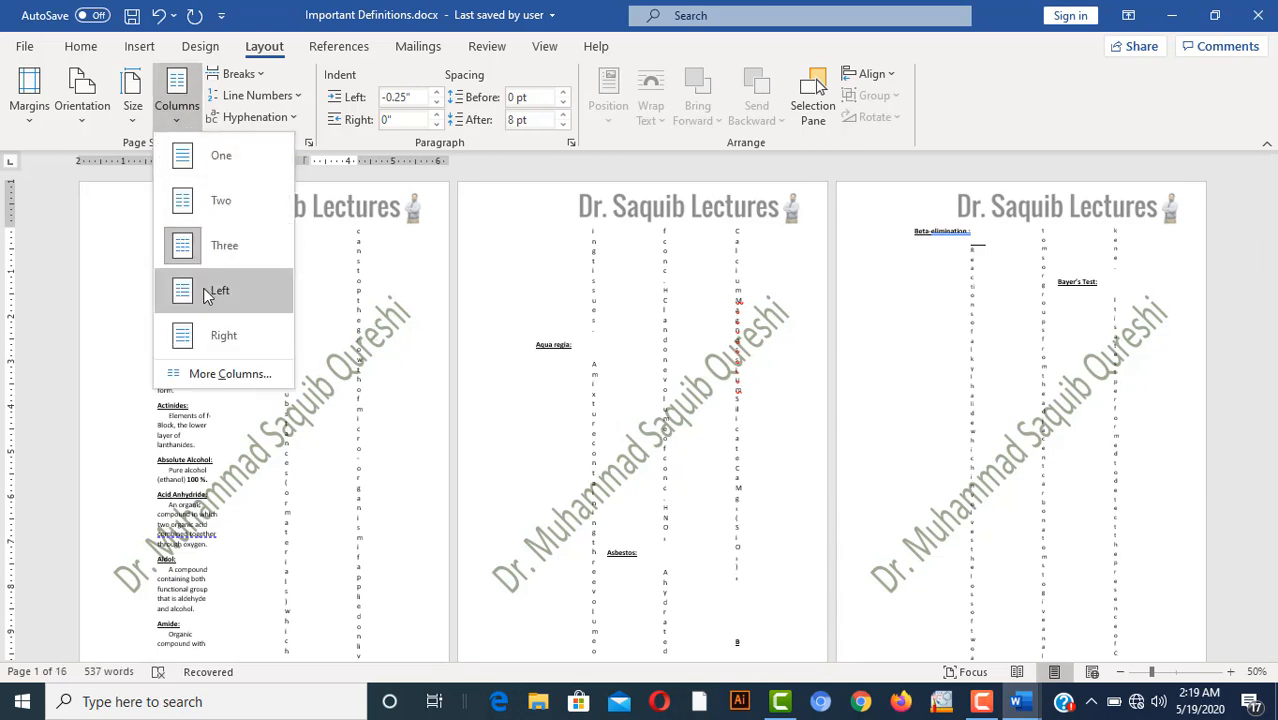
left_click(215, 375)
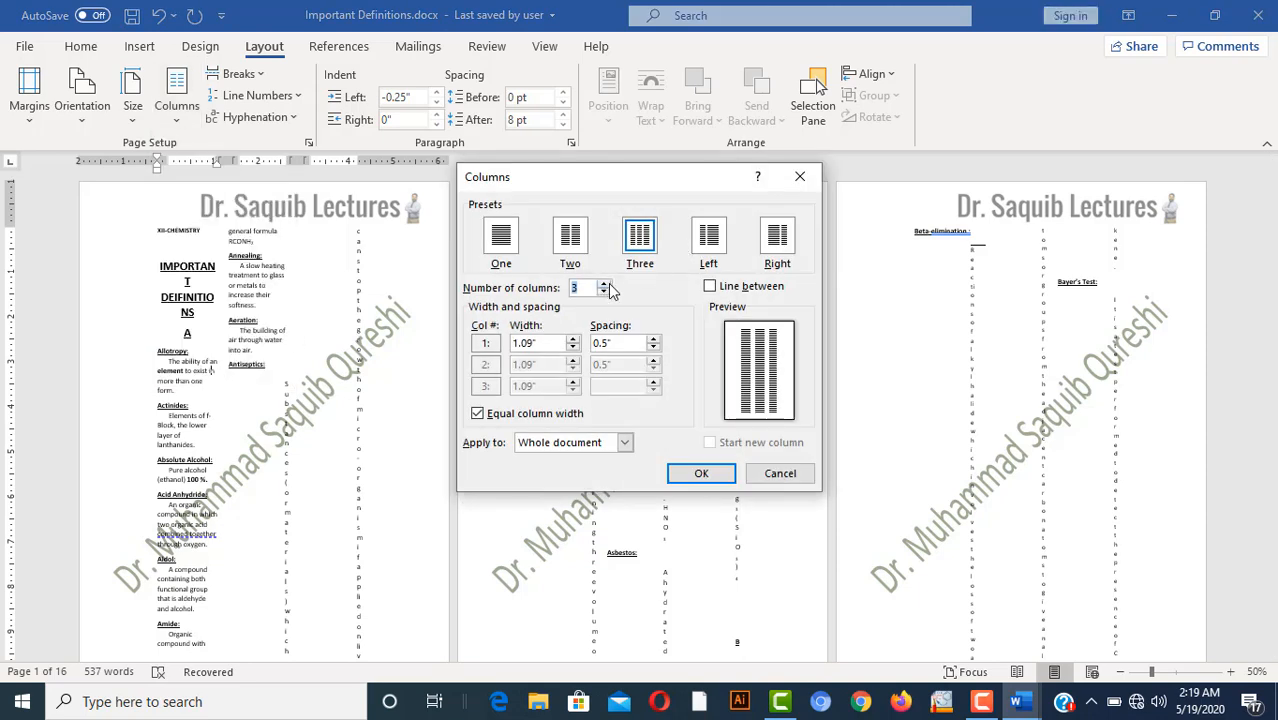
left_click(604, 284)
left_click(701, 476)
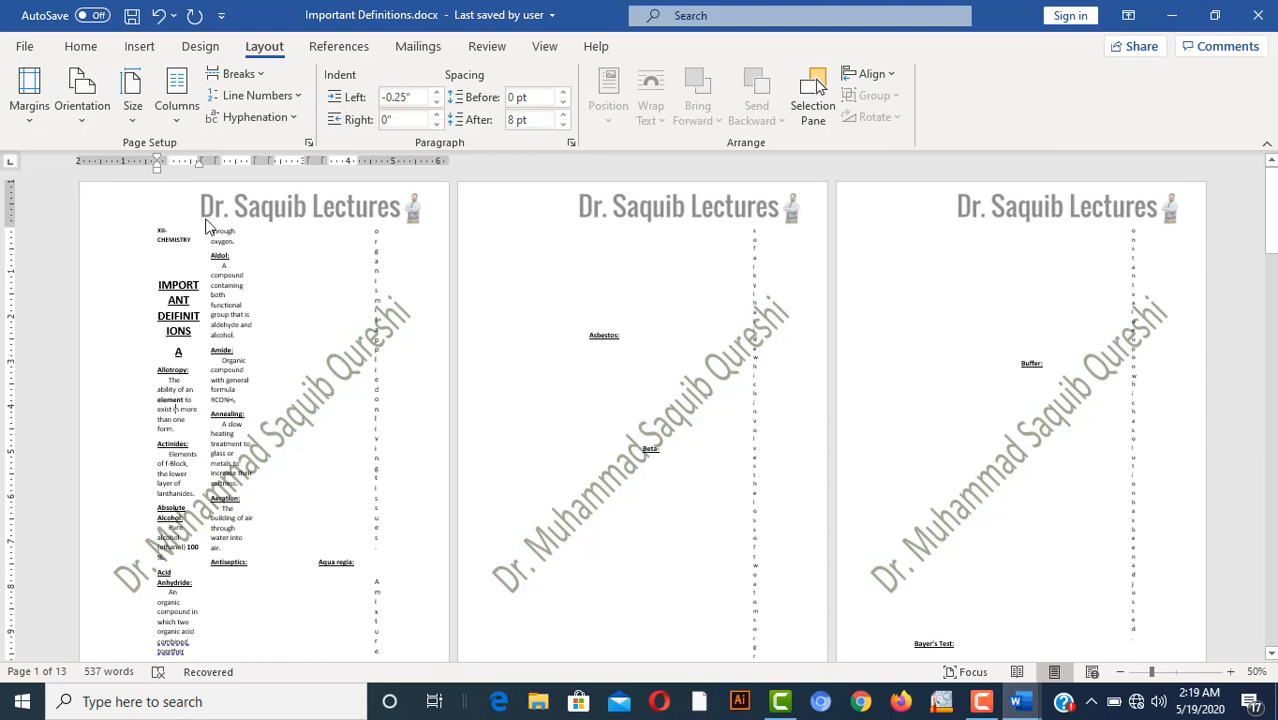
Step: Switch the text to two columns again and return it to a single column
left_click(176, 110)
left_click(208, 202)
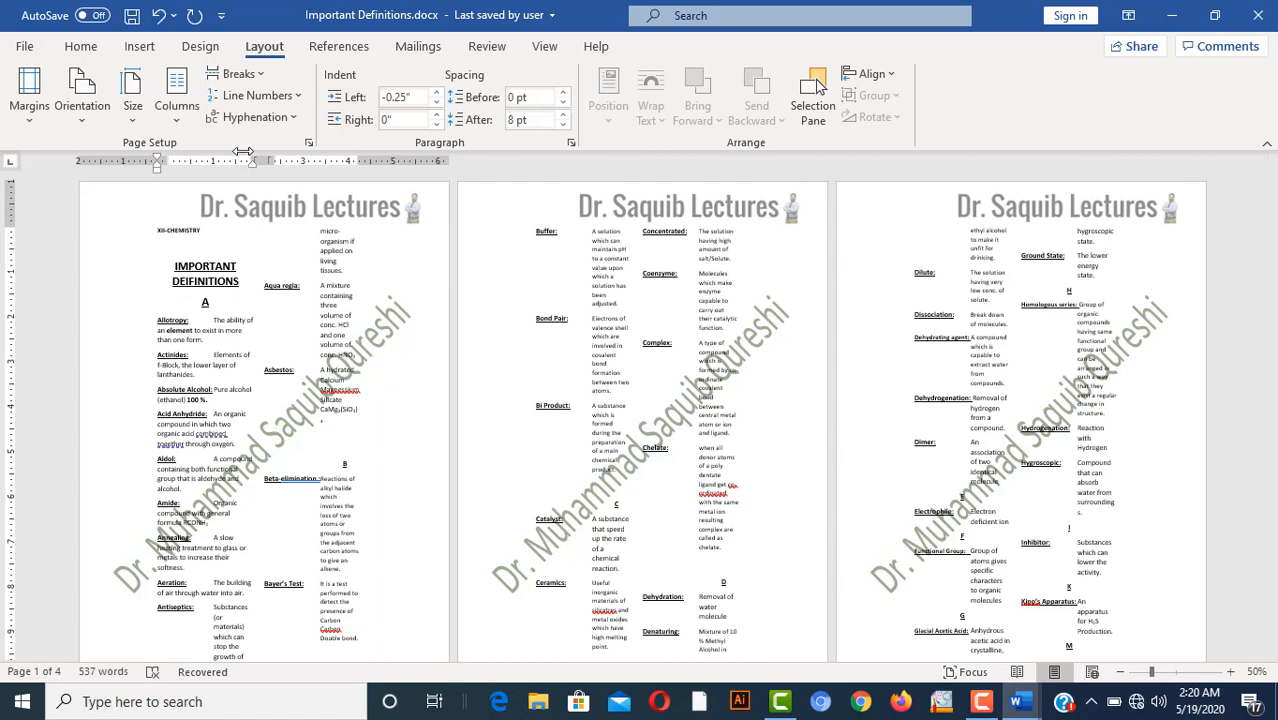
left_click(186, 106)
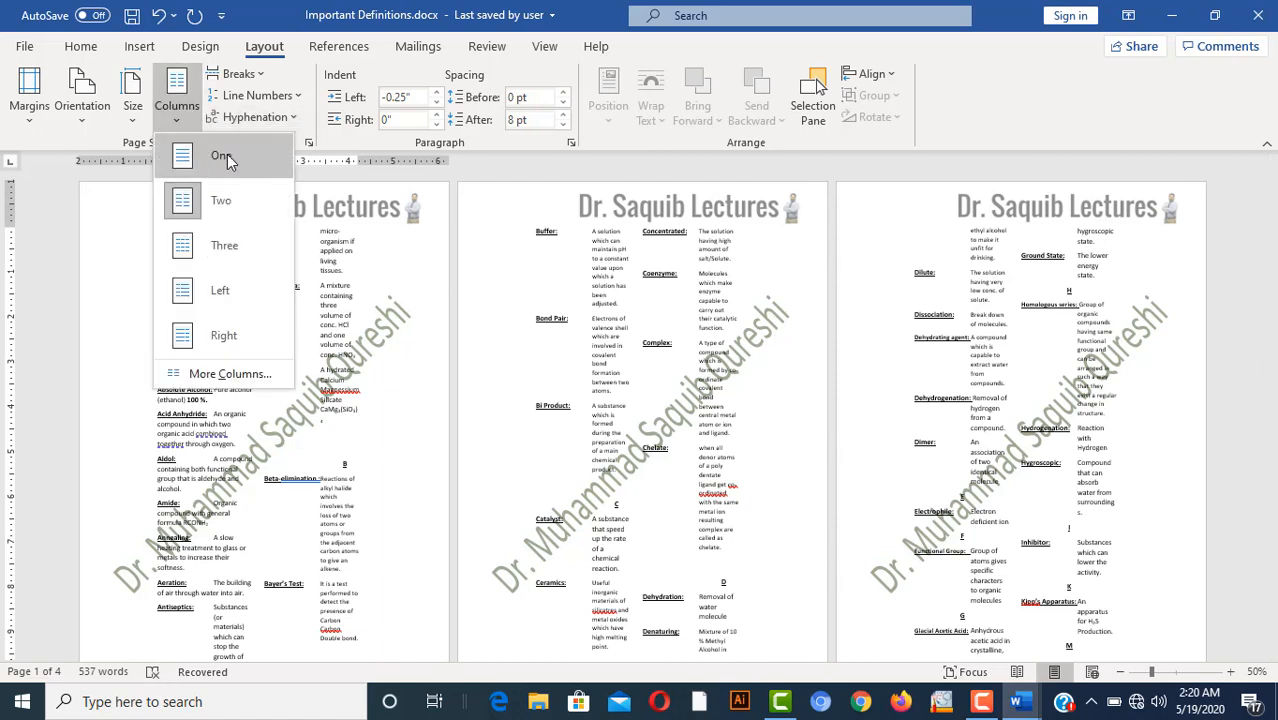
left_click(222, 156)
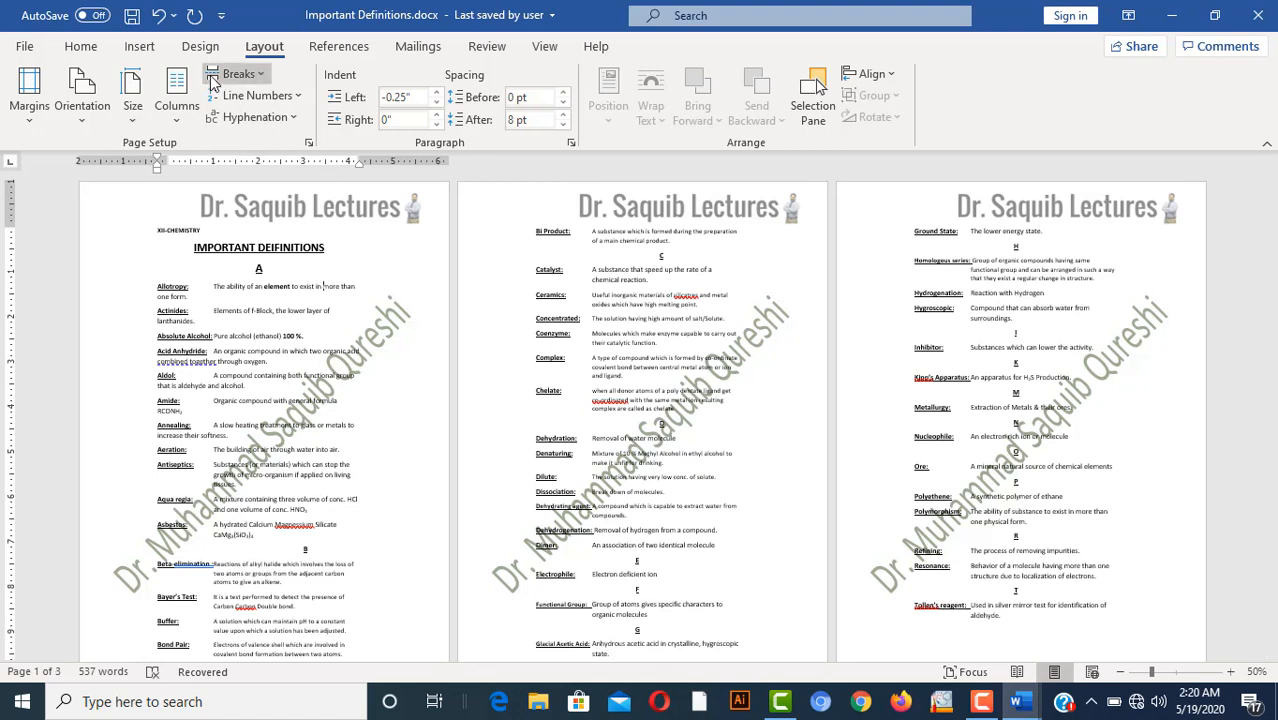
Step: Insert a page break in the Allotropy definition, just before "more than one form"
left_click(255, 79)
left_click(305, 160)
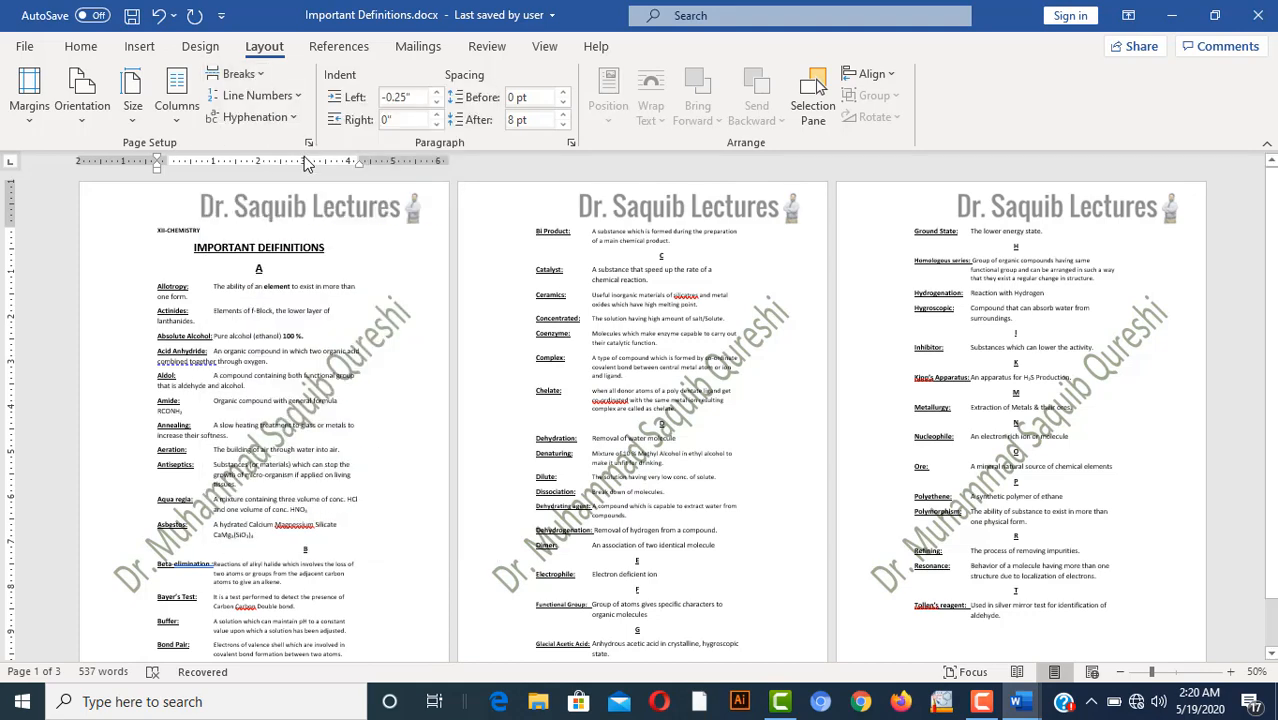
left_click(331, 288)
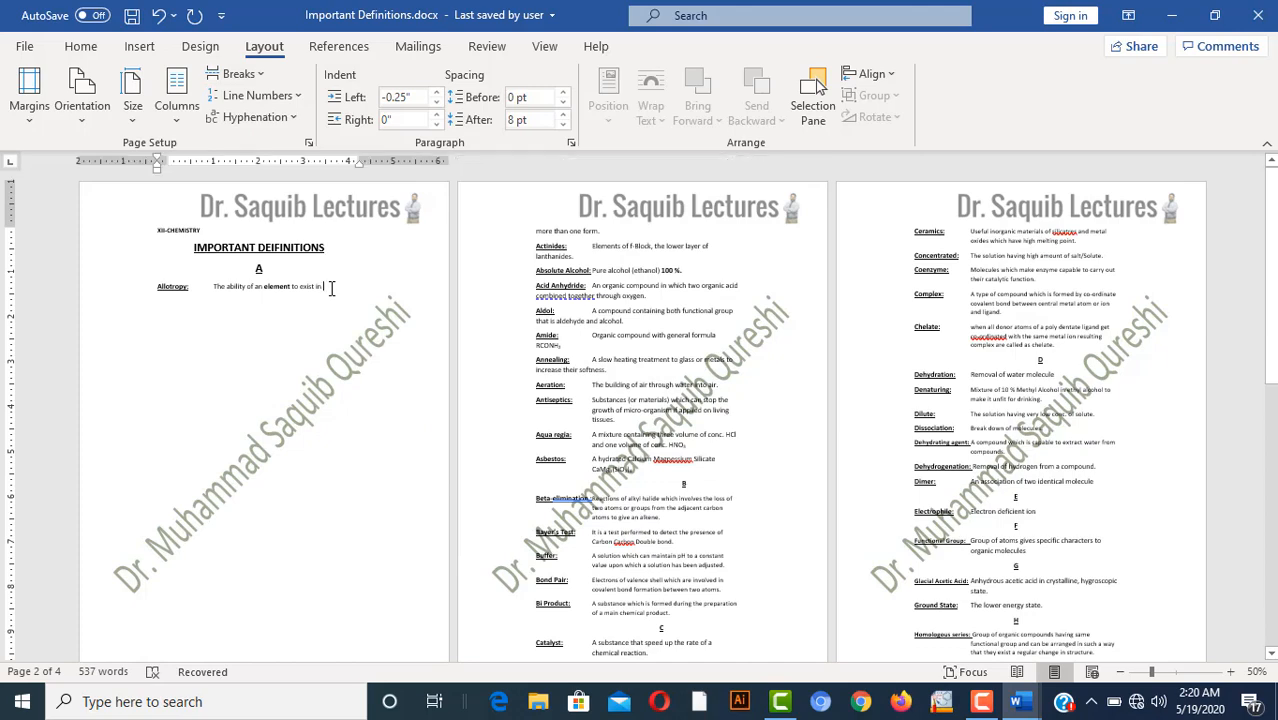
Step: Undo the page break in the Allotropy definition
left_click(98, 50)
left_click(140, 47)
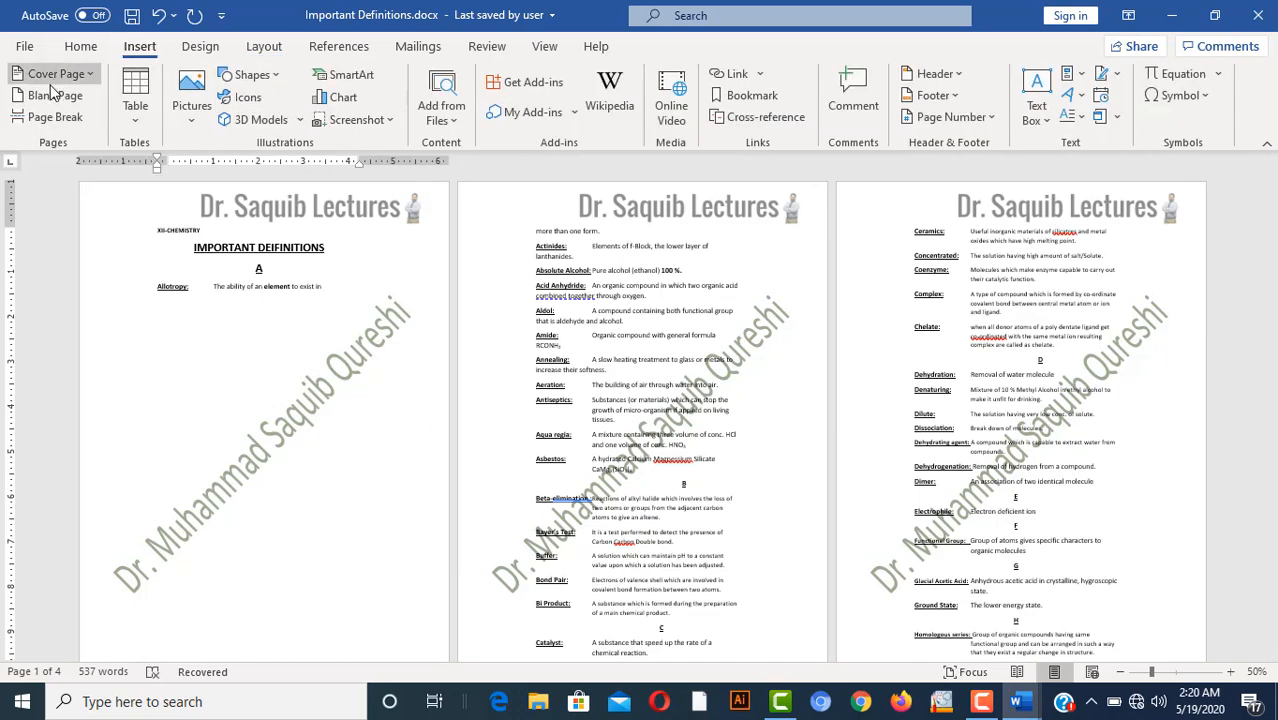
left_click(281, 50)
key("ctrl+z")
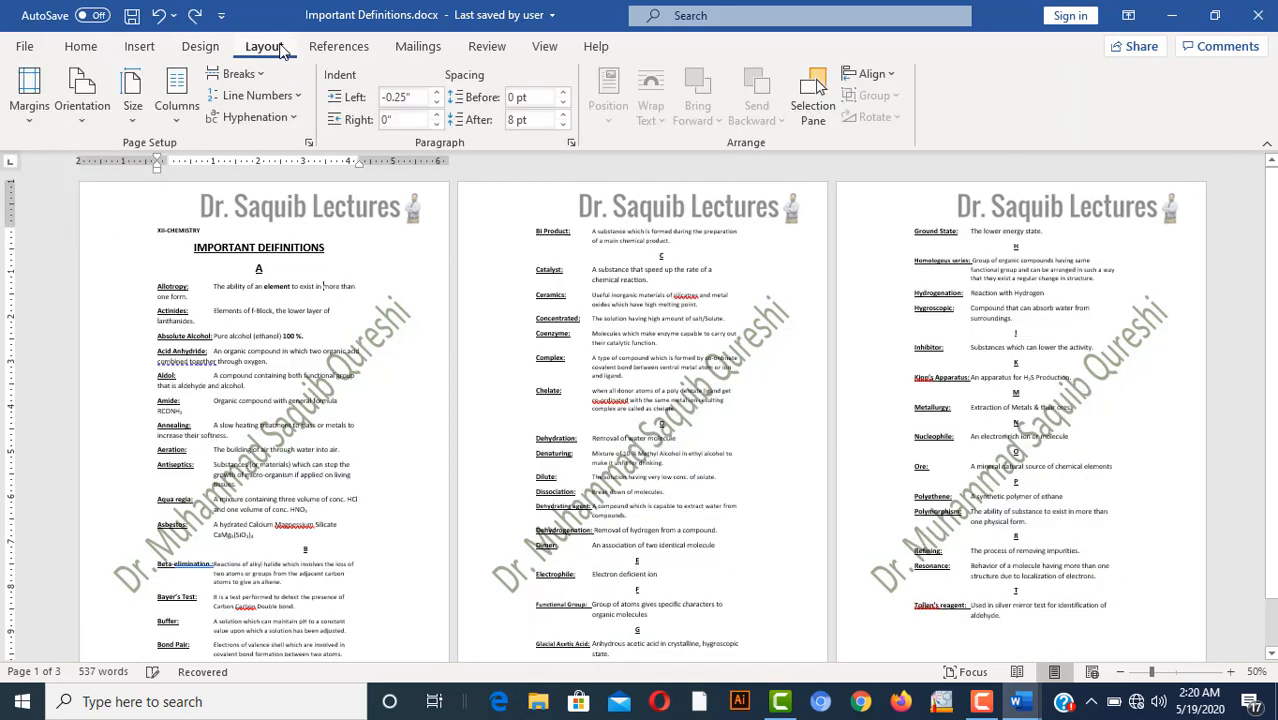
Step: Add continuous line numbers to the document
left_click(288, 97)
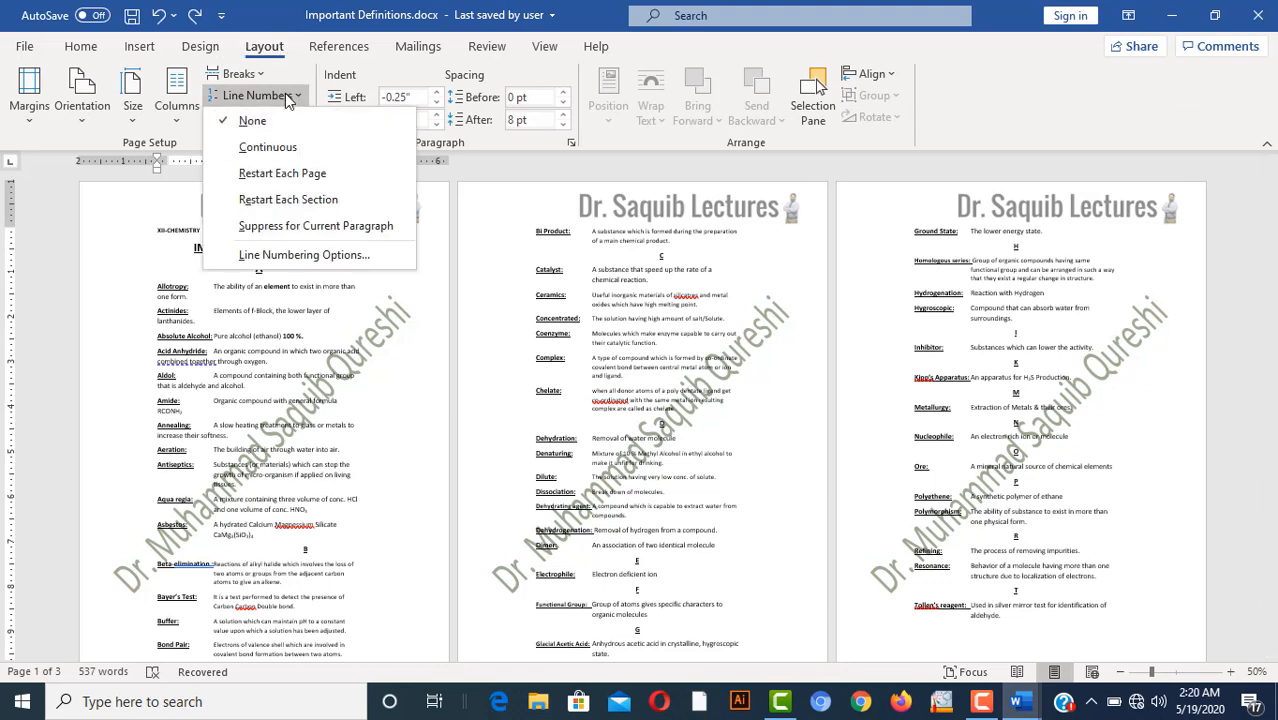
left_click(268, 147)
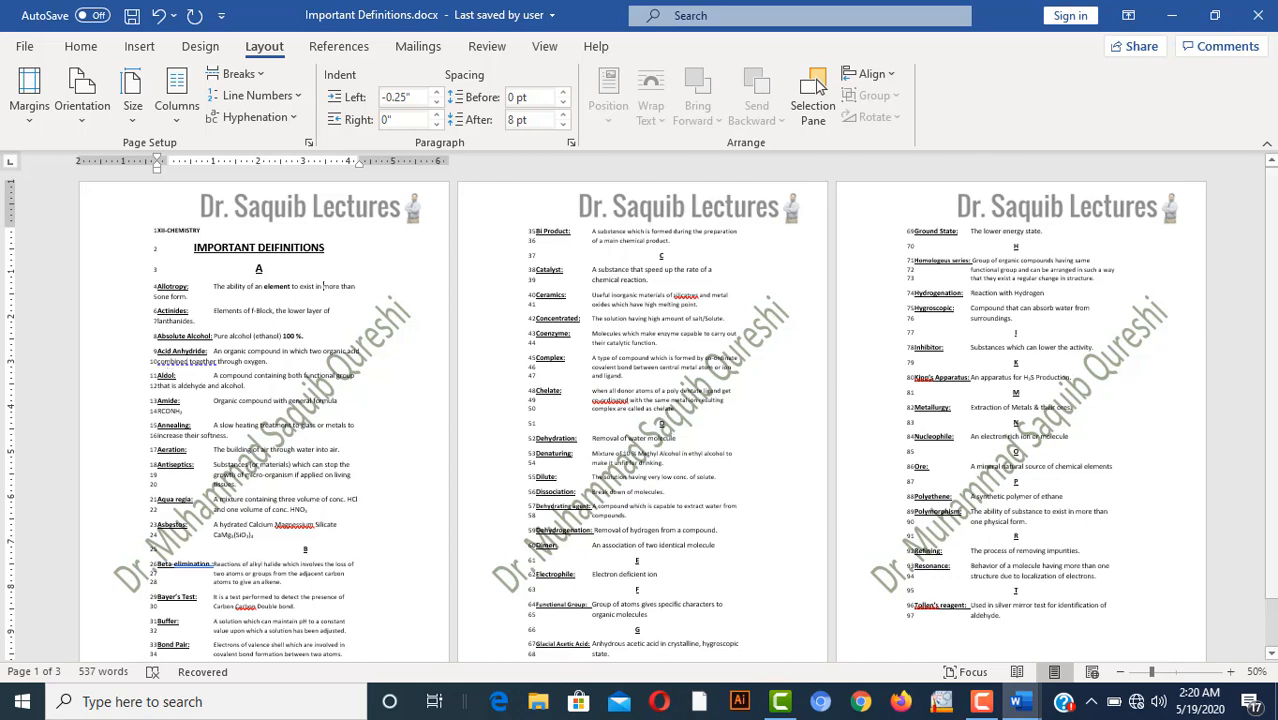
Step: Examine the line numbers beside the text at 160% zoom, from the start of the first page
scroll(1274, 193, "down", 1)
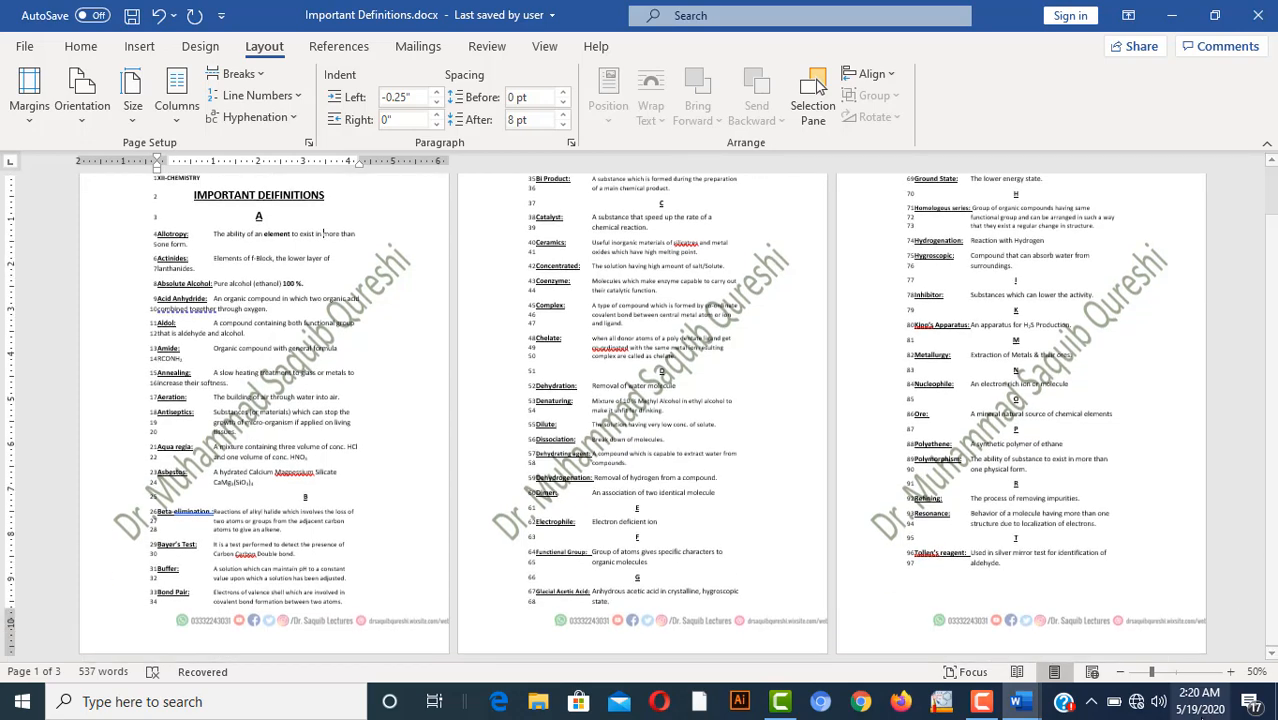
left_click(1231, 673)
left_click(1231, 673)
left_click(1231, 673)
left_click(1231, 673)
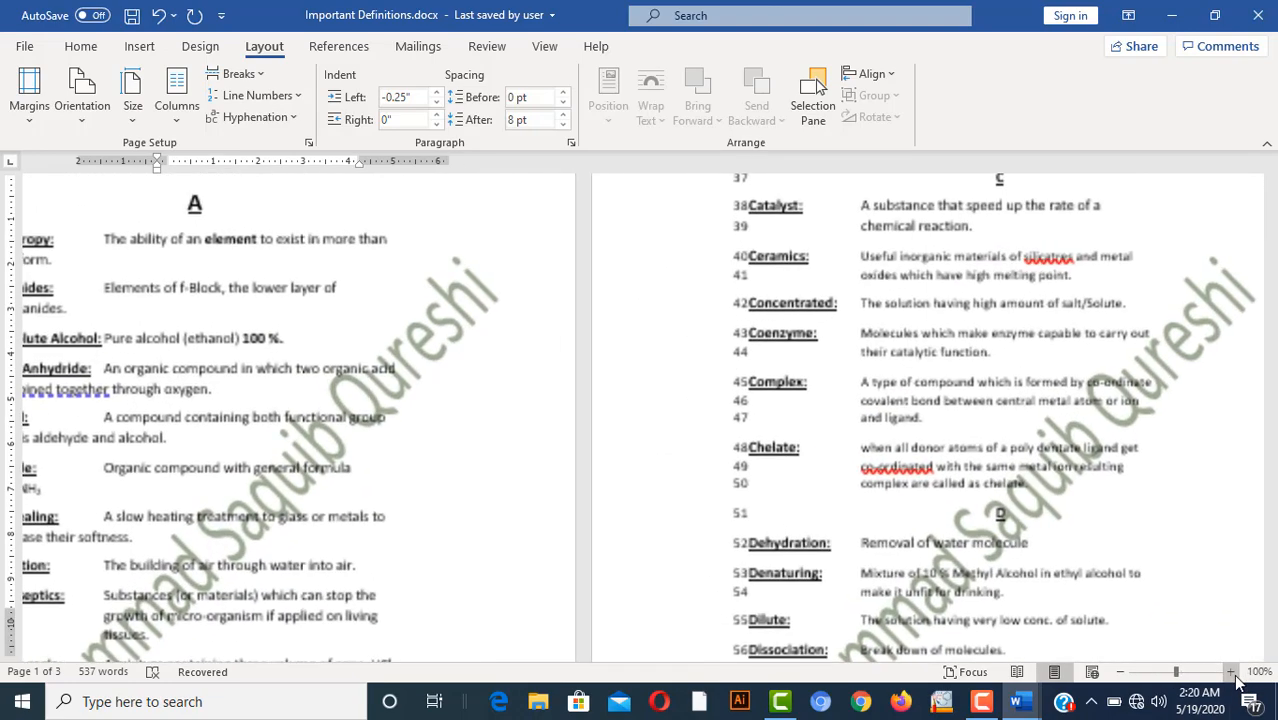
left_click(1231, 673)
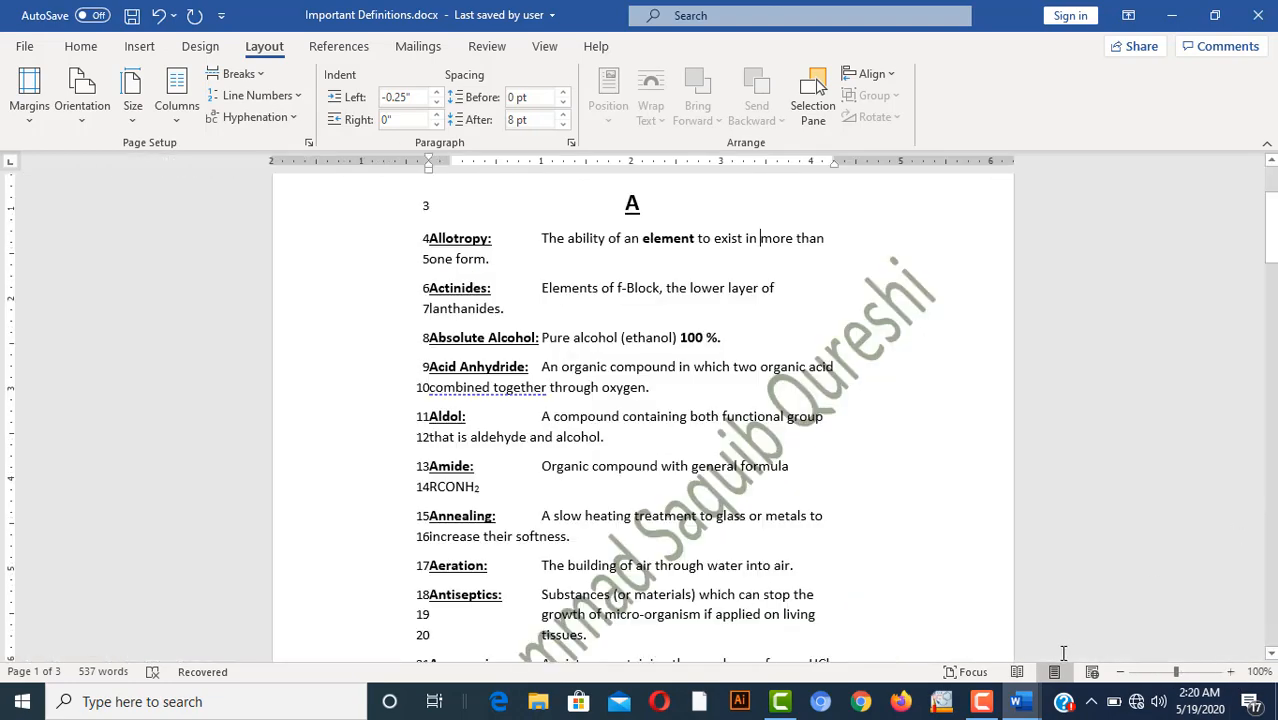
left_click(1231, 673)
left_click(1231, 673)
left_click(1231, 673)
left_click(1231, 673)
left_click(1231, 673)
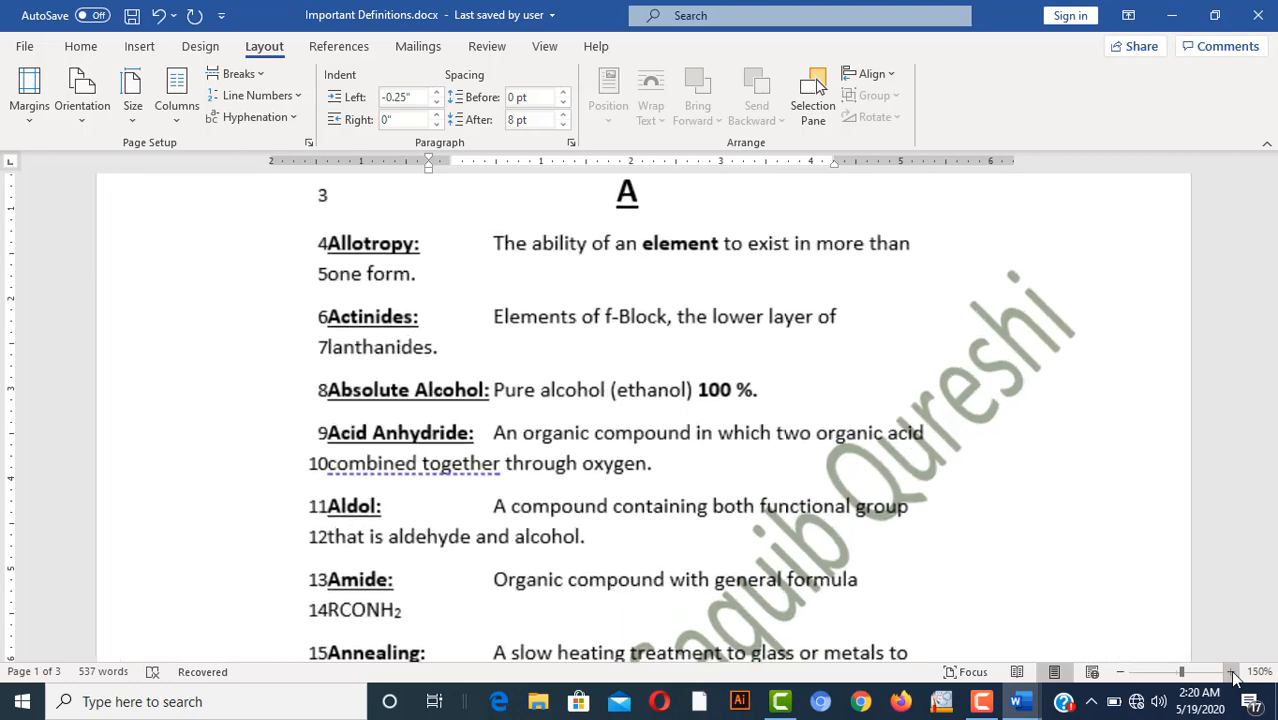
left_click(1231, 673)
left_click_drag(1271, 225, 1271, 170)
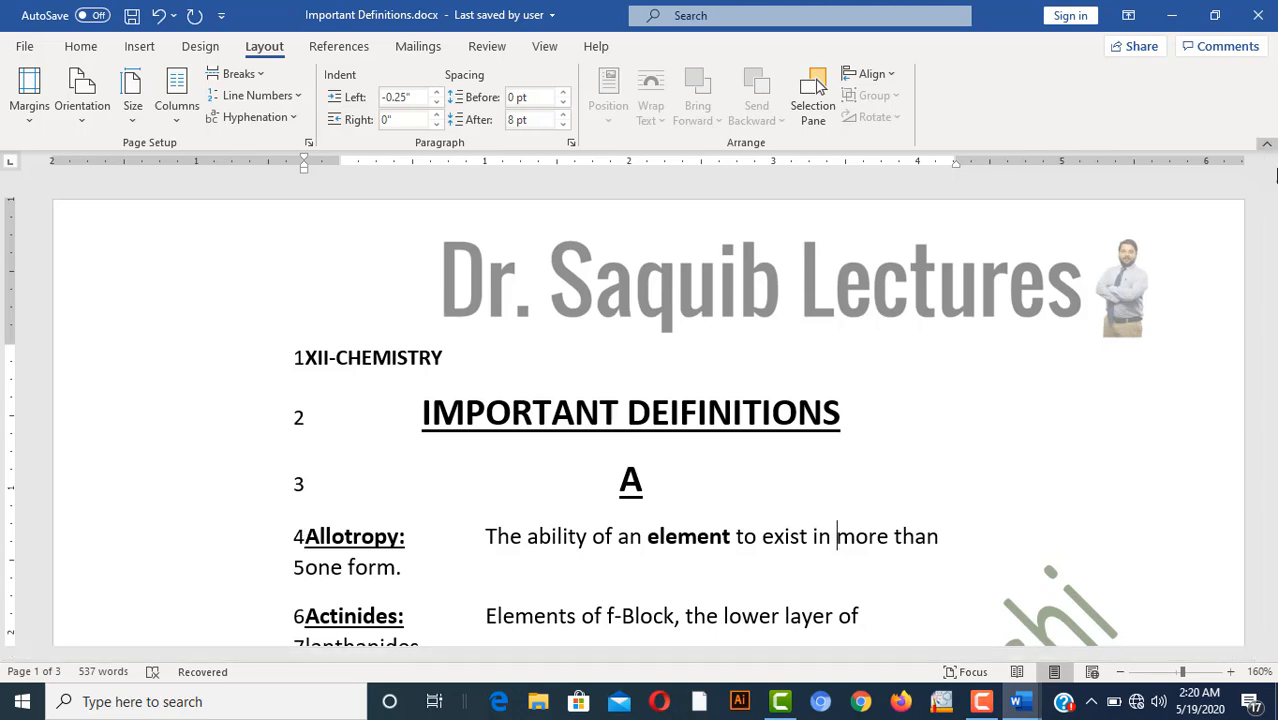
mouse_move(1275, 187)
left_mouse_down()
mouse_move(1274, 205)
mouse_move(1272, 172)
left_mouse_up()
Step: Turn on hyphenation for the document text
left_click(288, 115)
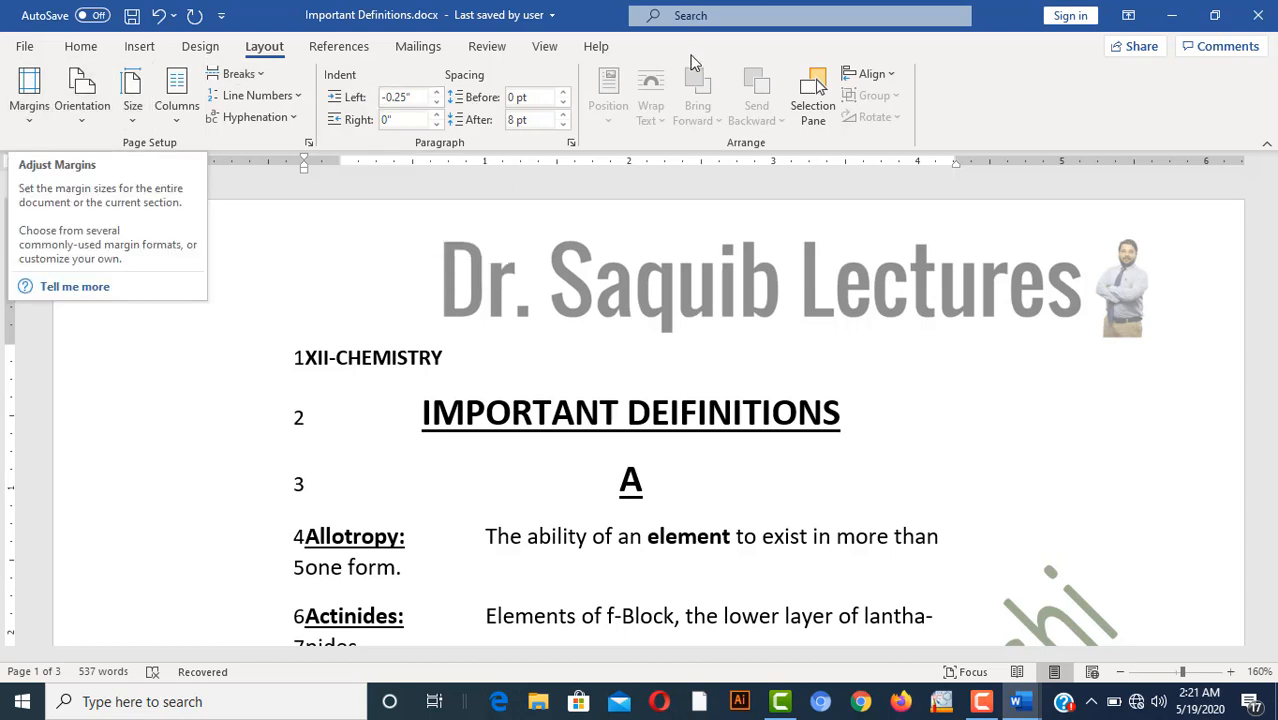
Step: Set the header banner picture's text wrapping to In Front of Text and move it up and toward the left margin
double_click(702, 258)
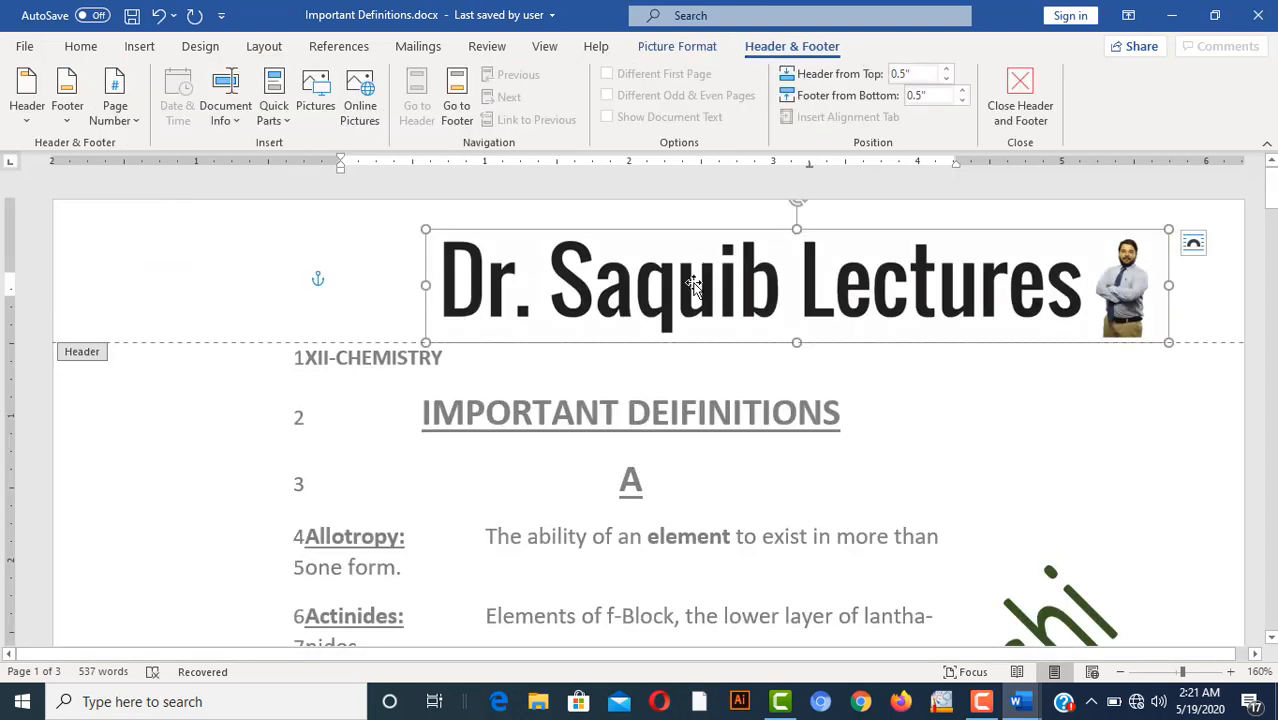
left_click(265, 47)
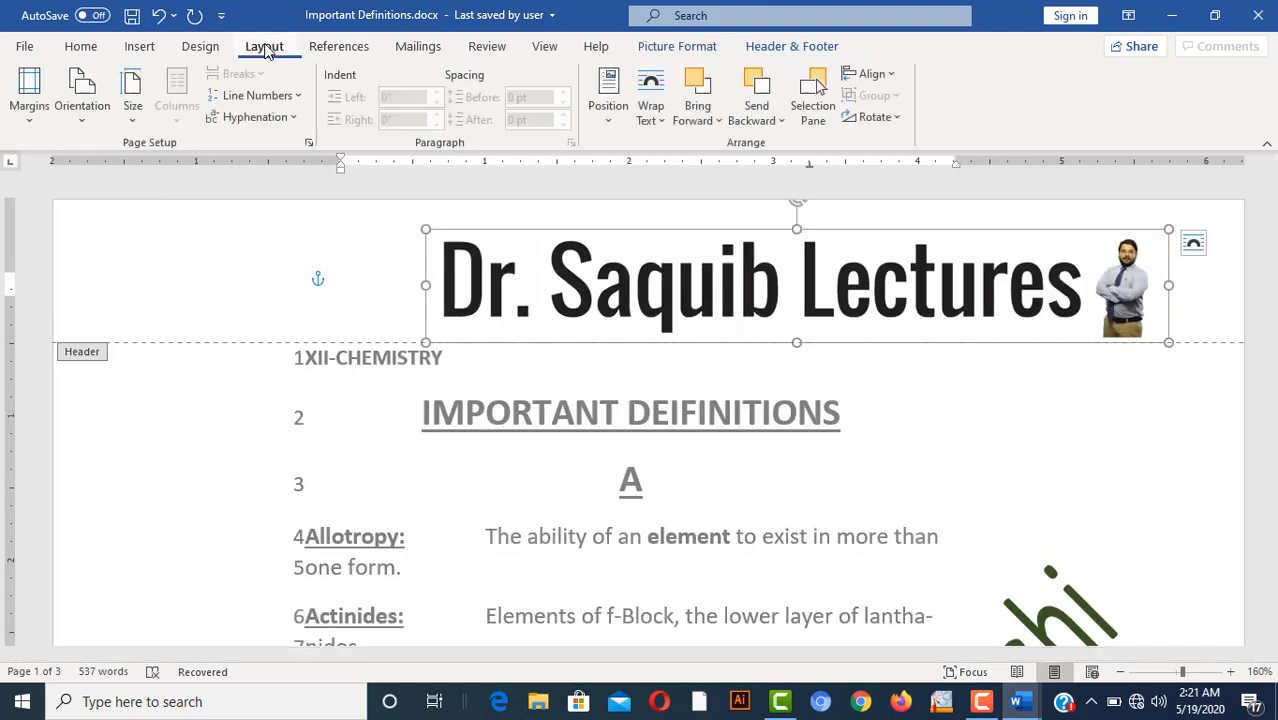
left_click(604, 116)
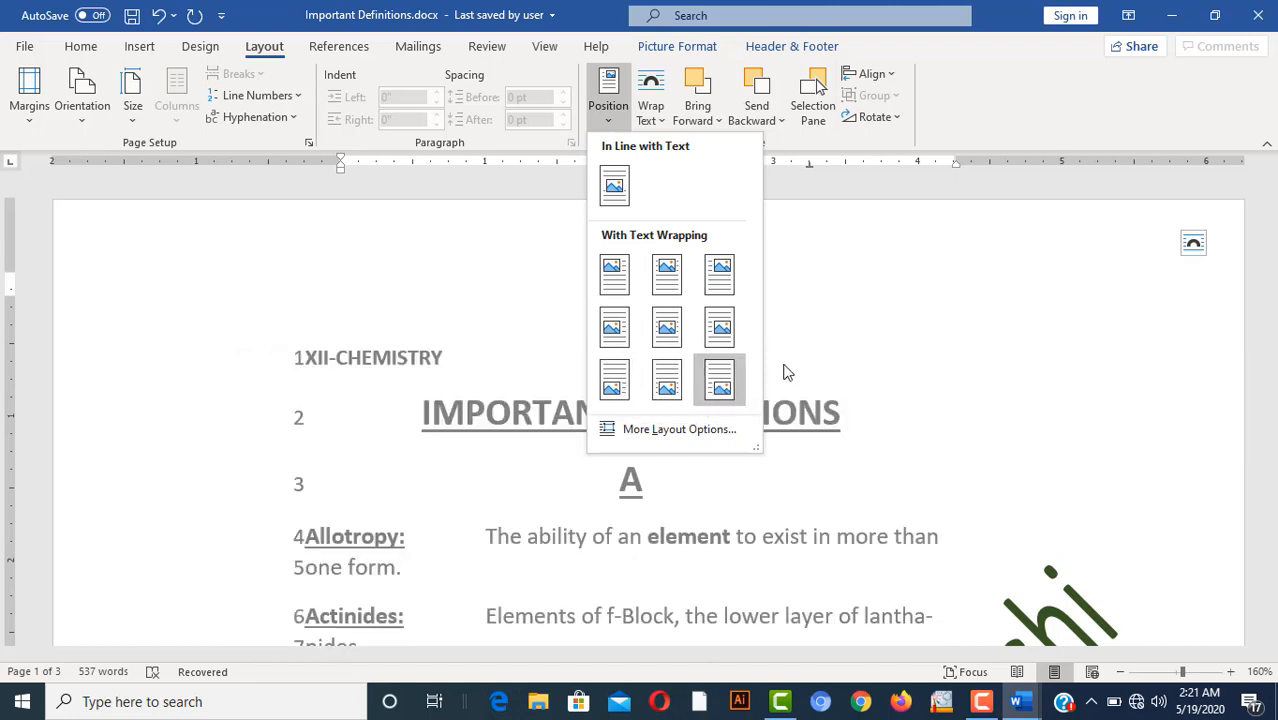
left_click(660, 124)
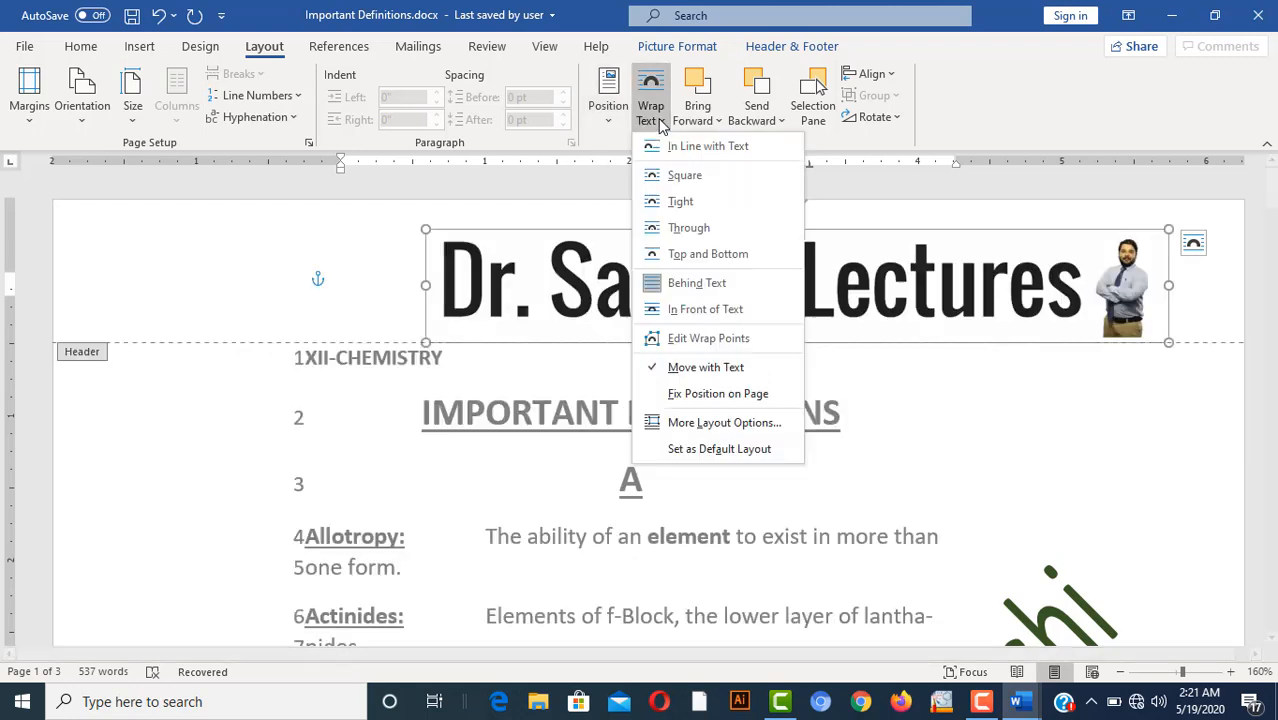
left_click(700, 309)
left_click_drag(704, 296, 579, 271)
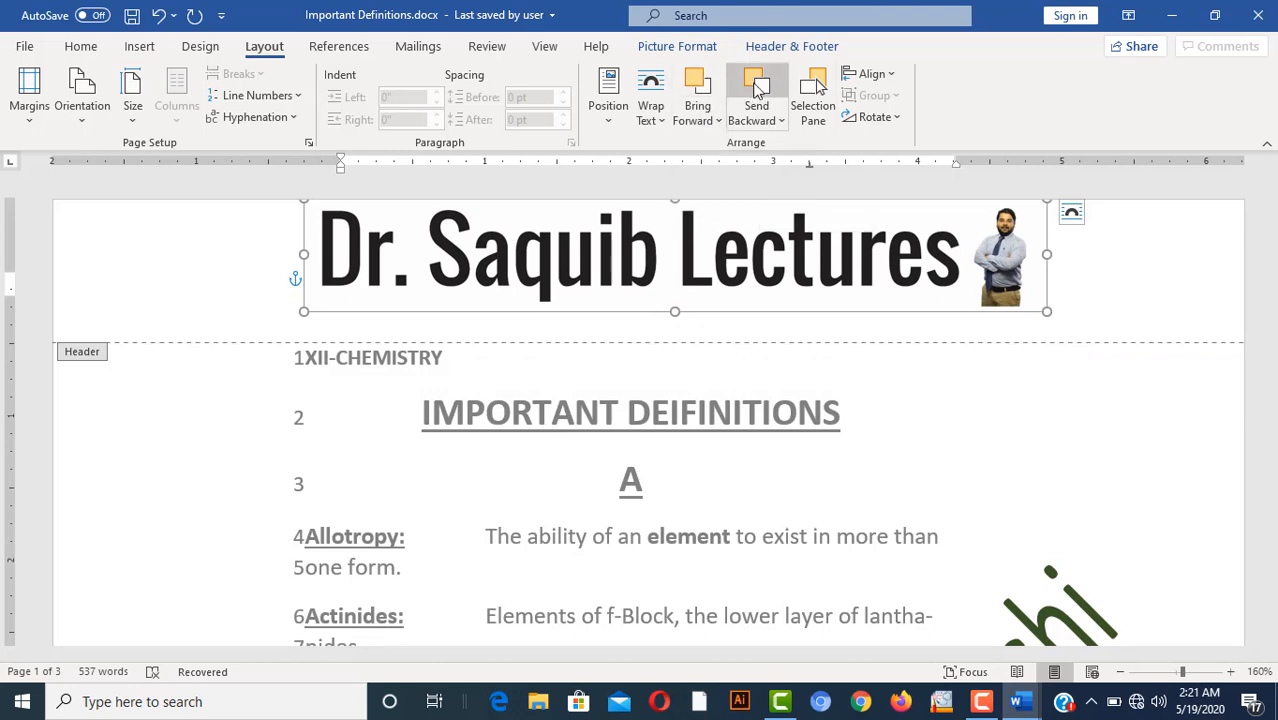
Step: Rotate the header banner picture right 90°, flip it vertically, and return to the body text
left_click(868, 117)
left_click(895, 143)
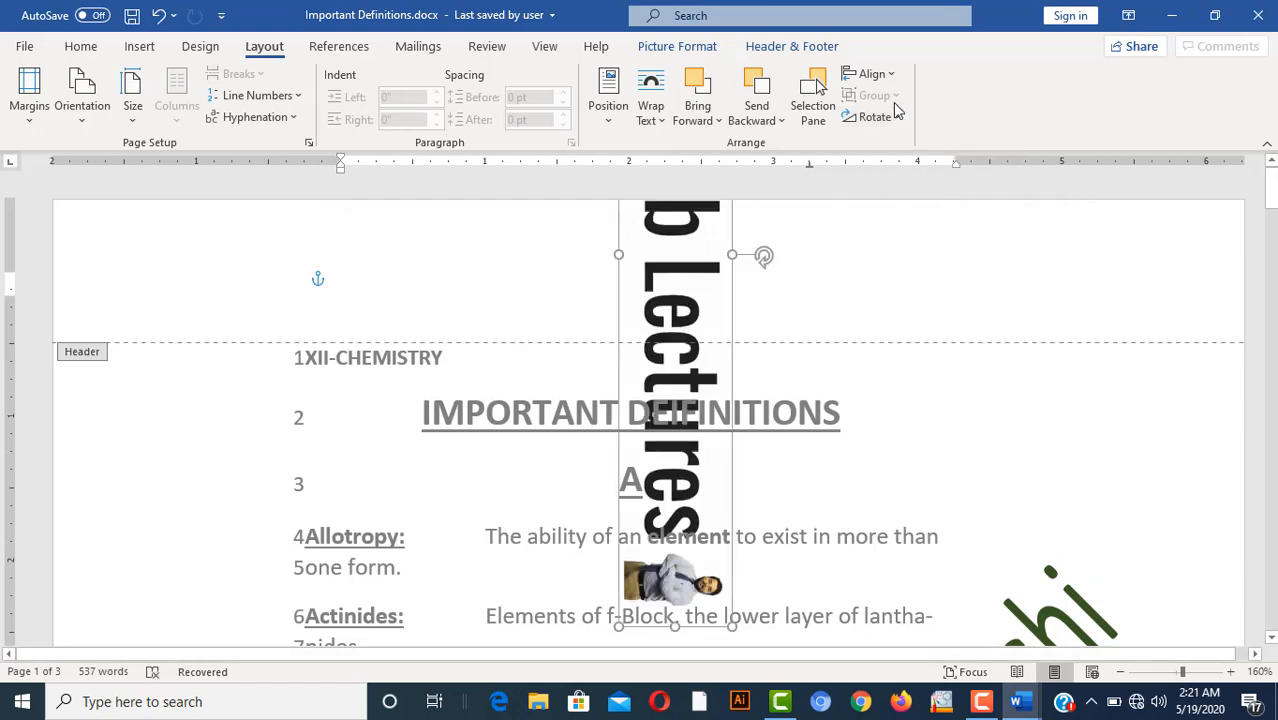
left_click(893, 114)
left_click(904, 196)
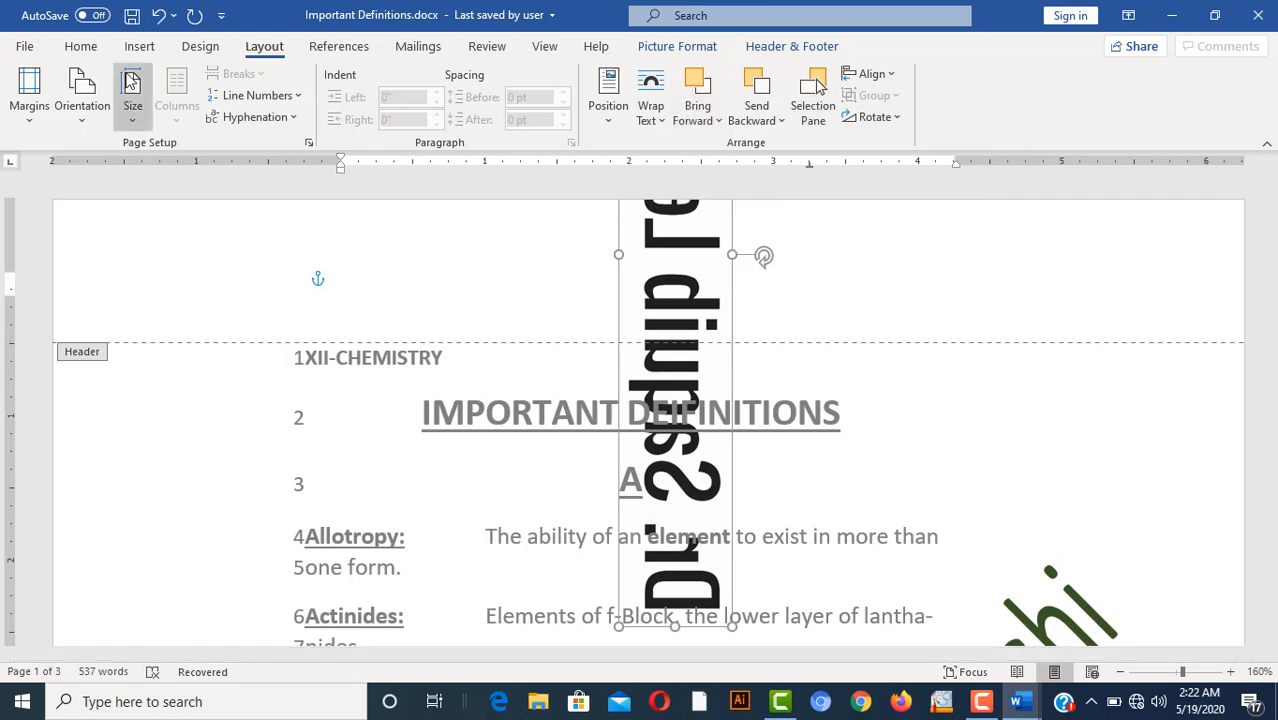
left_click(99, 56)
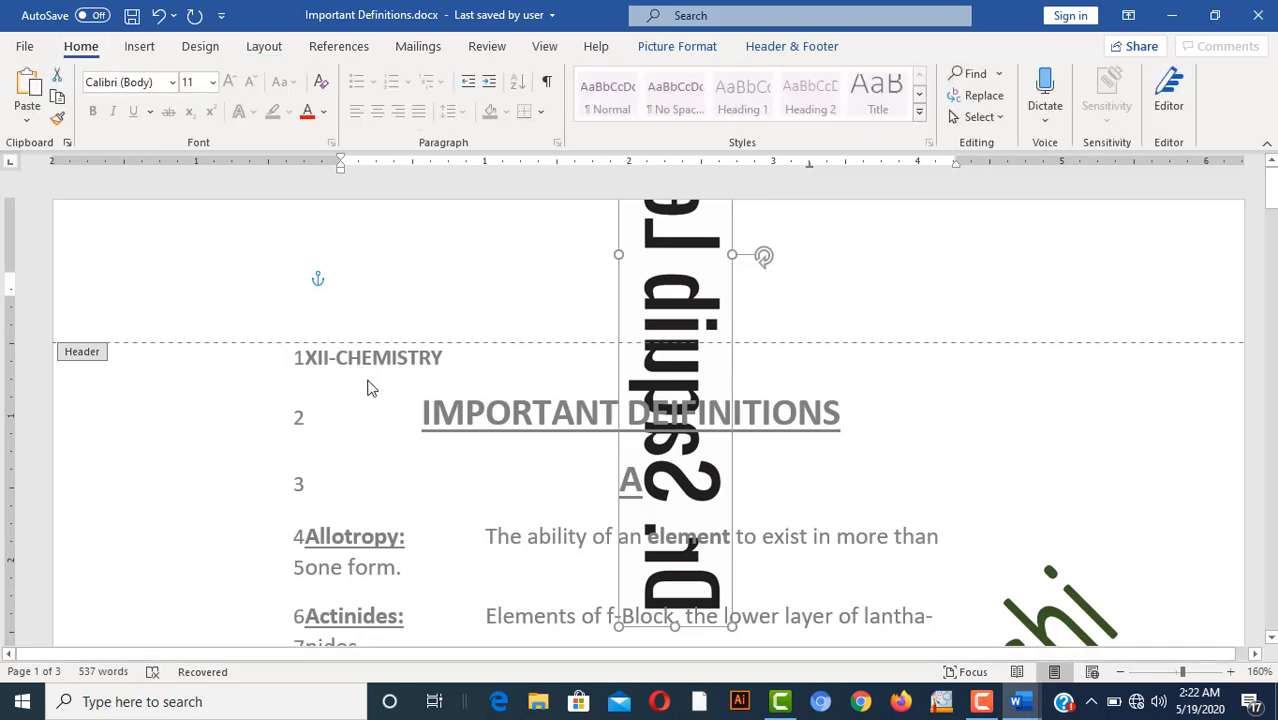
double_click(367, 388)
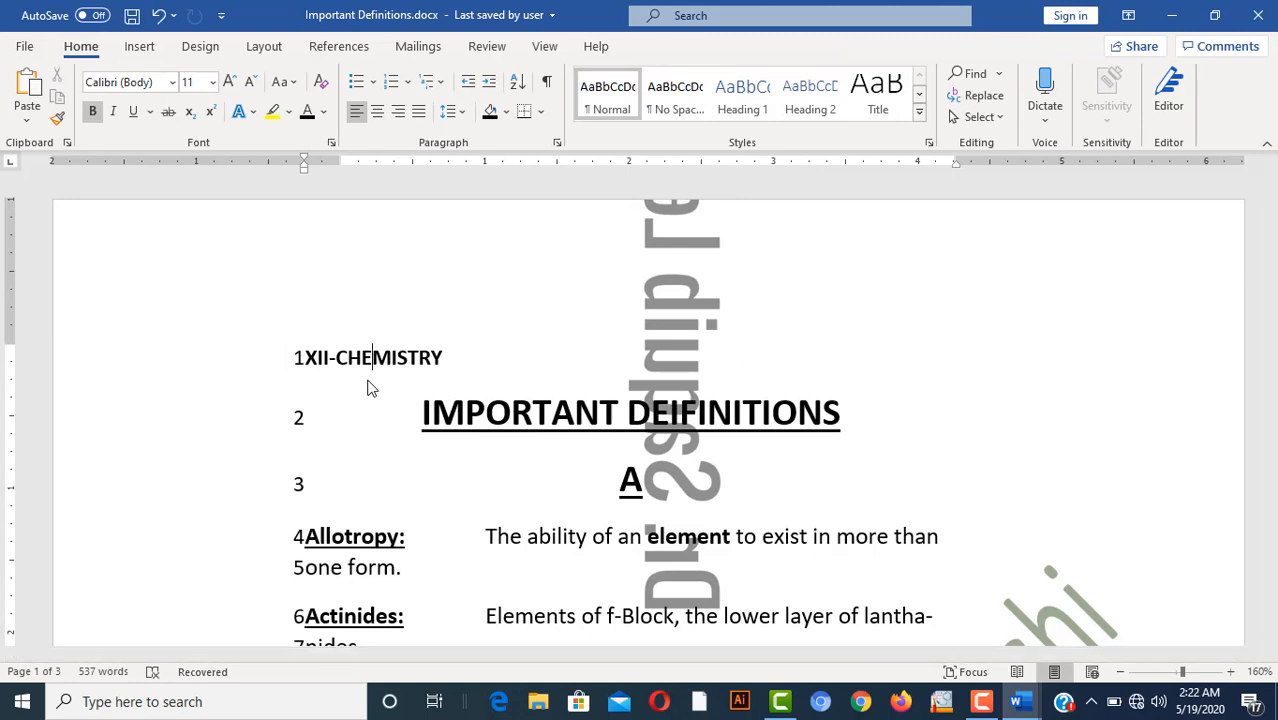
Step: Create a new blank document and enter the question "Q. What is Chemistry?" followed by a new paragraph
key("ctrl+n")
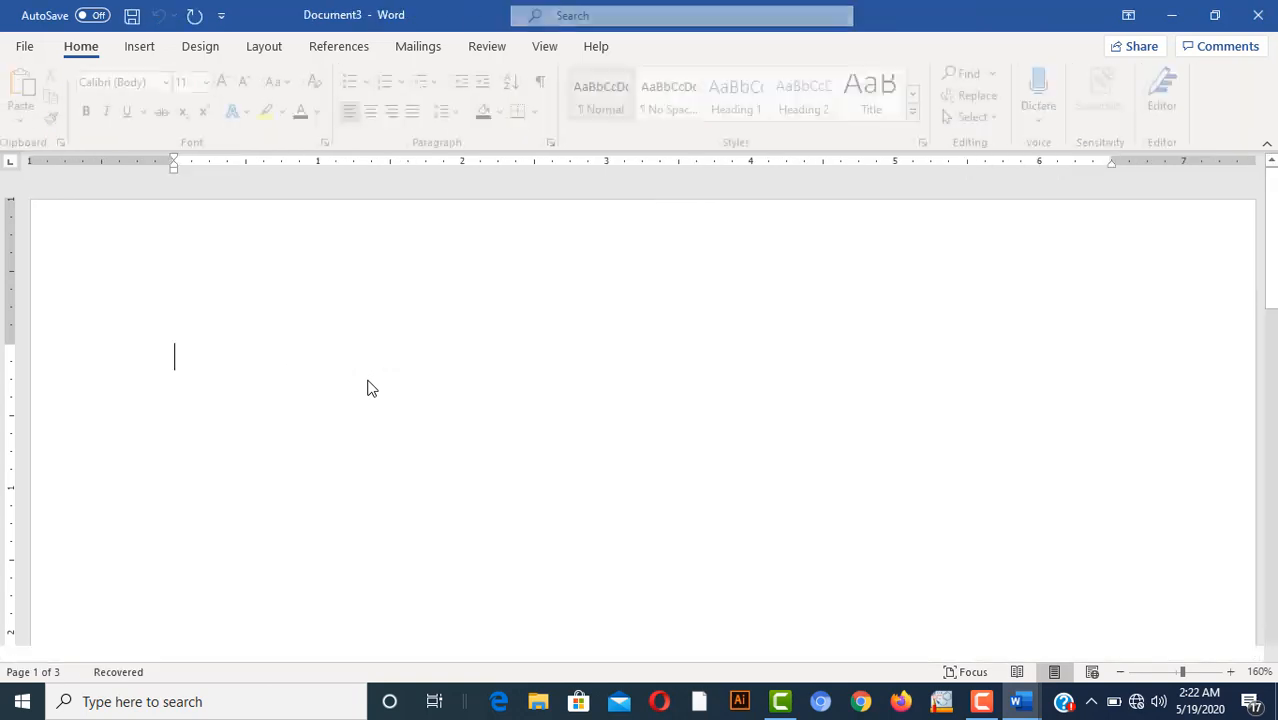
type("Q")
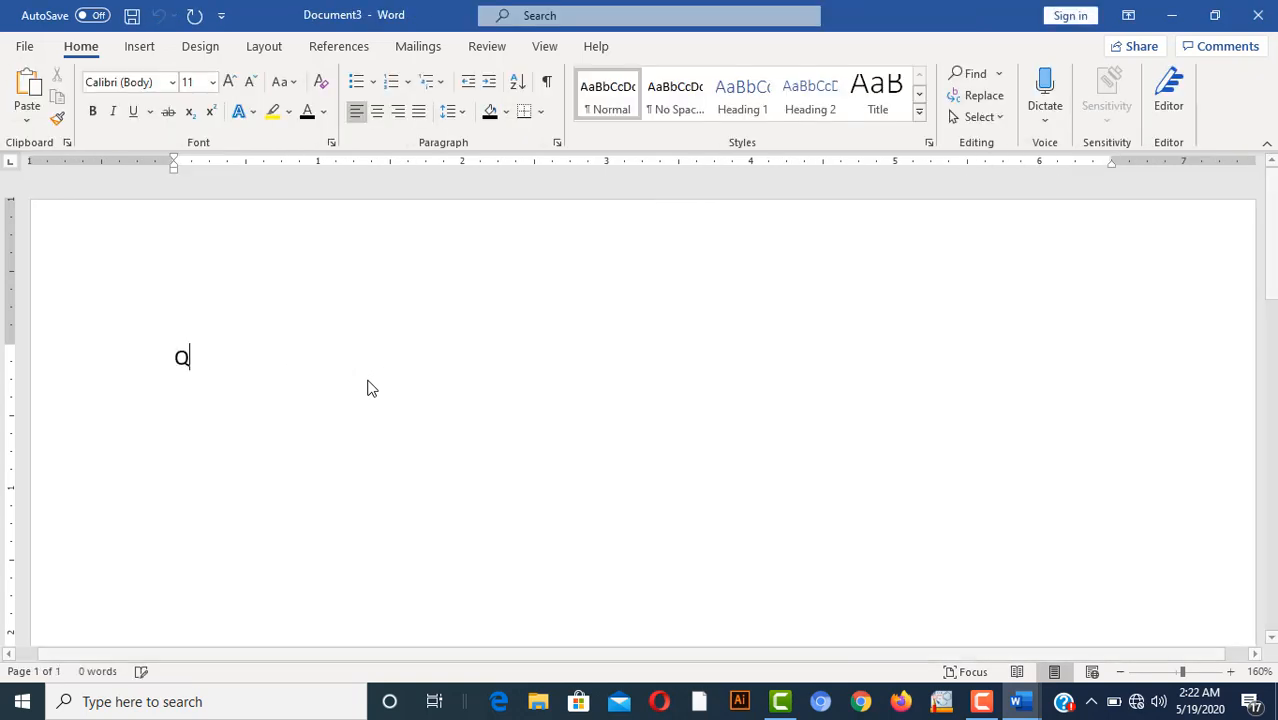
type(". What is Chemistry")
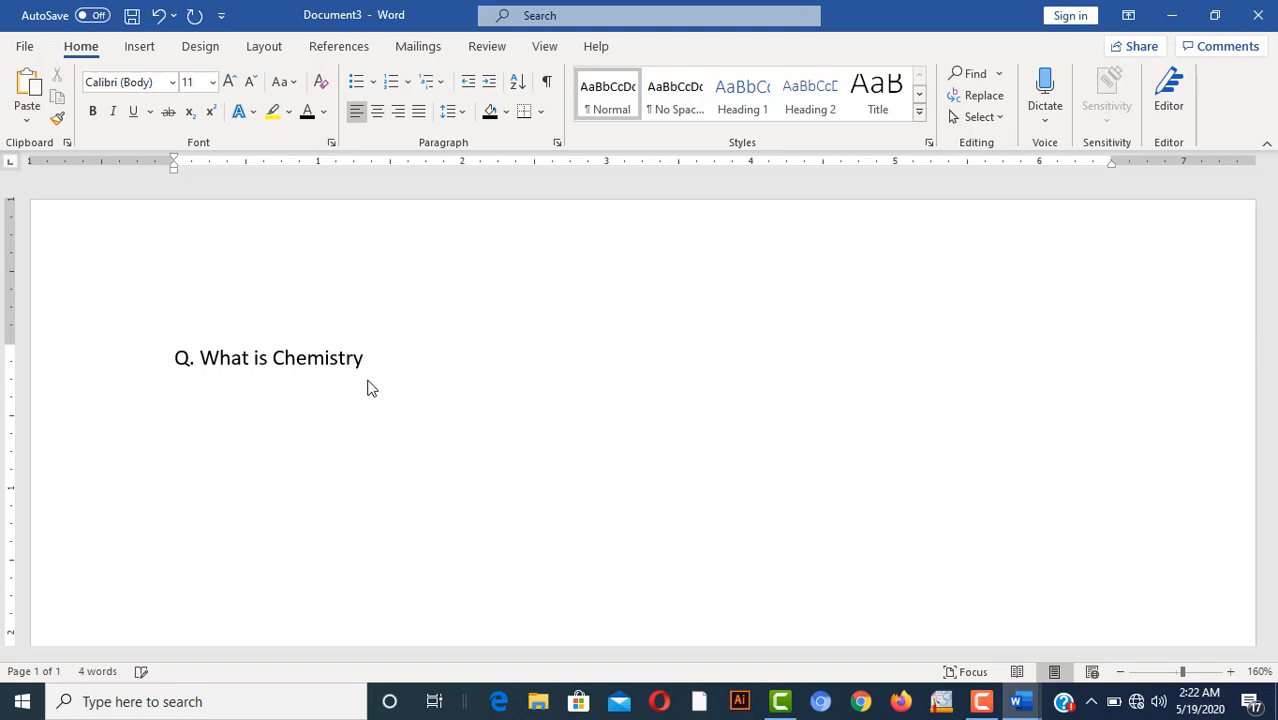
type("?")
key("Return")
Step: Insert a horizontal line below the question and paste copies of it to make about ten ruled answer lines
left_click(540, 117)
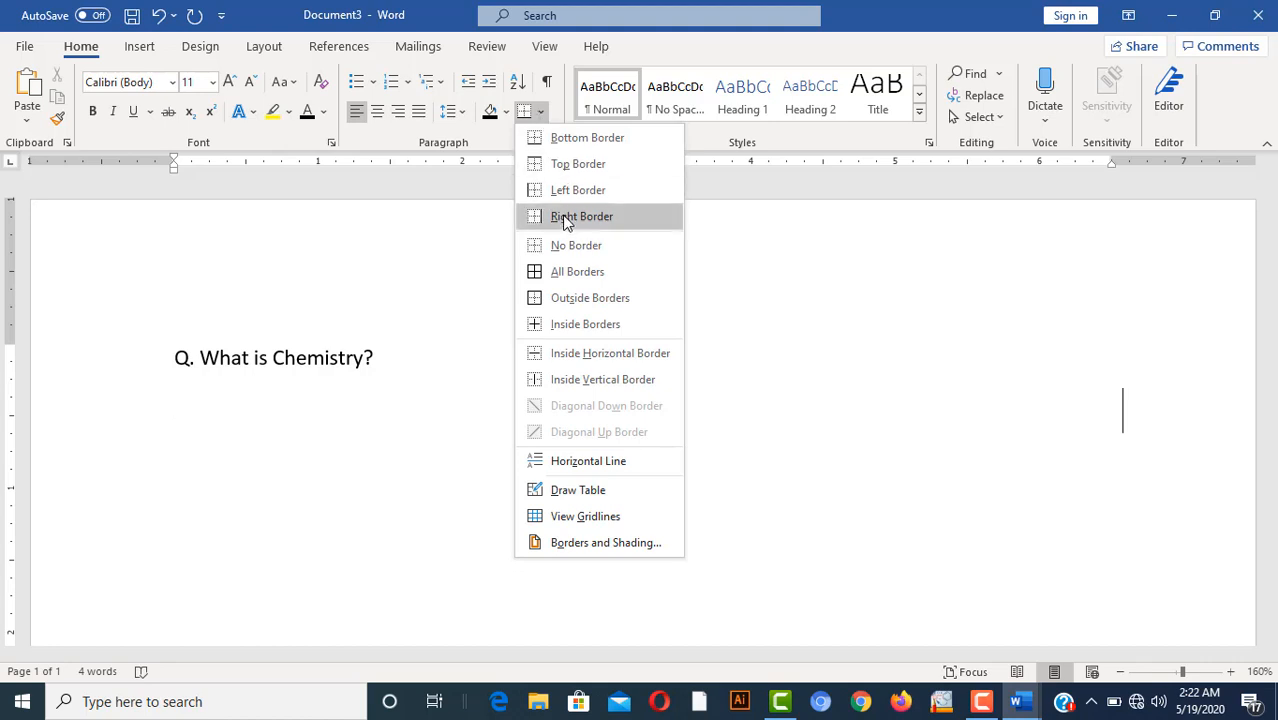
left_click(597, 462)
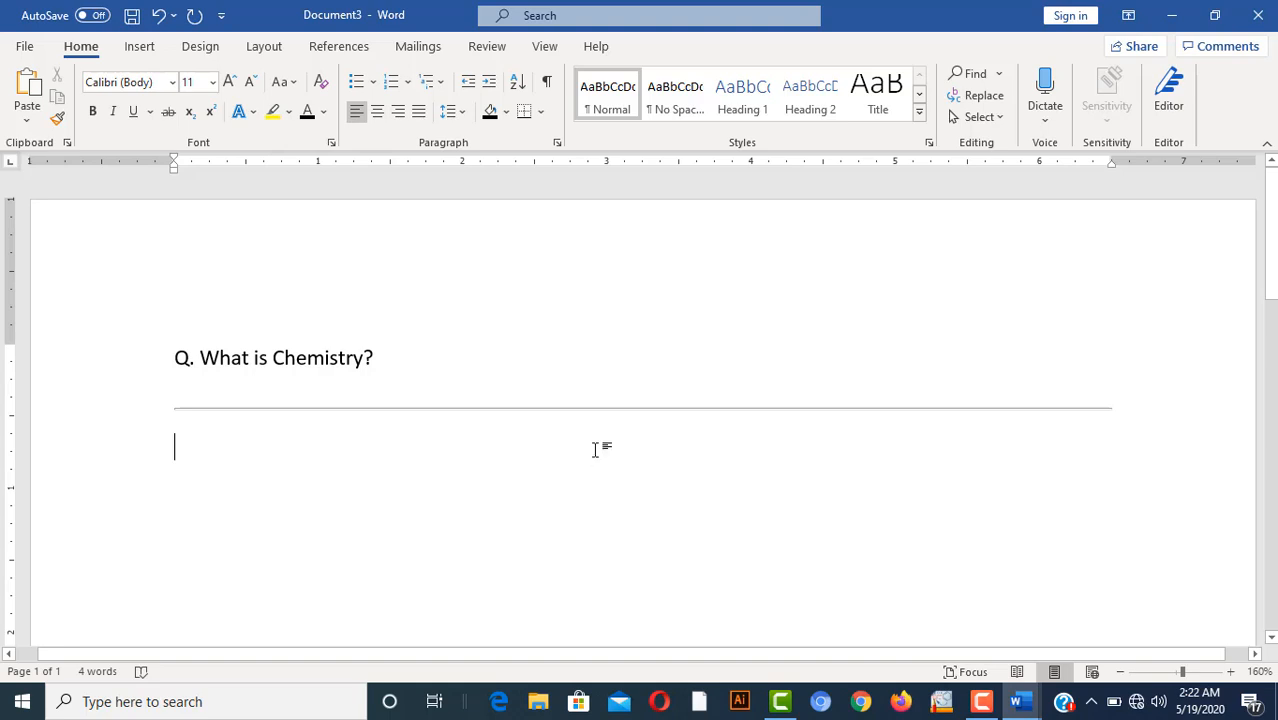
left_click(600, 409)
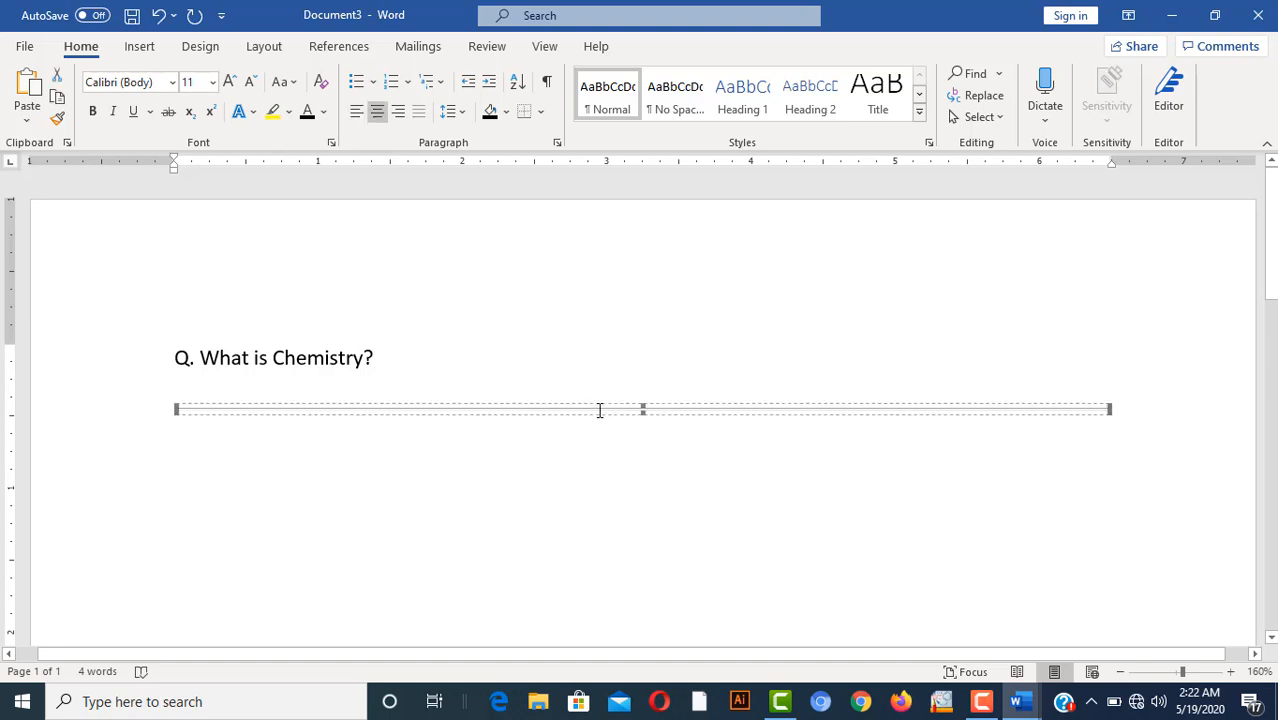
key("ctrl+v")
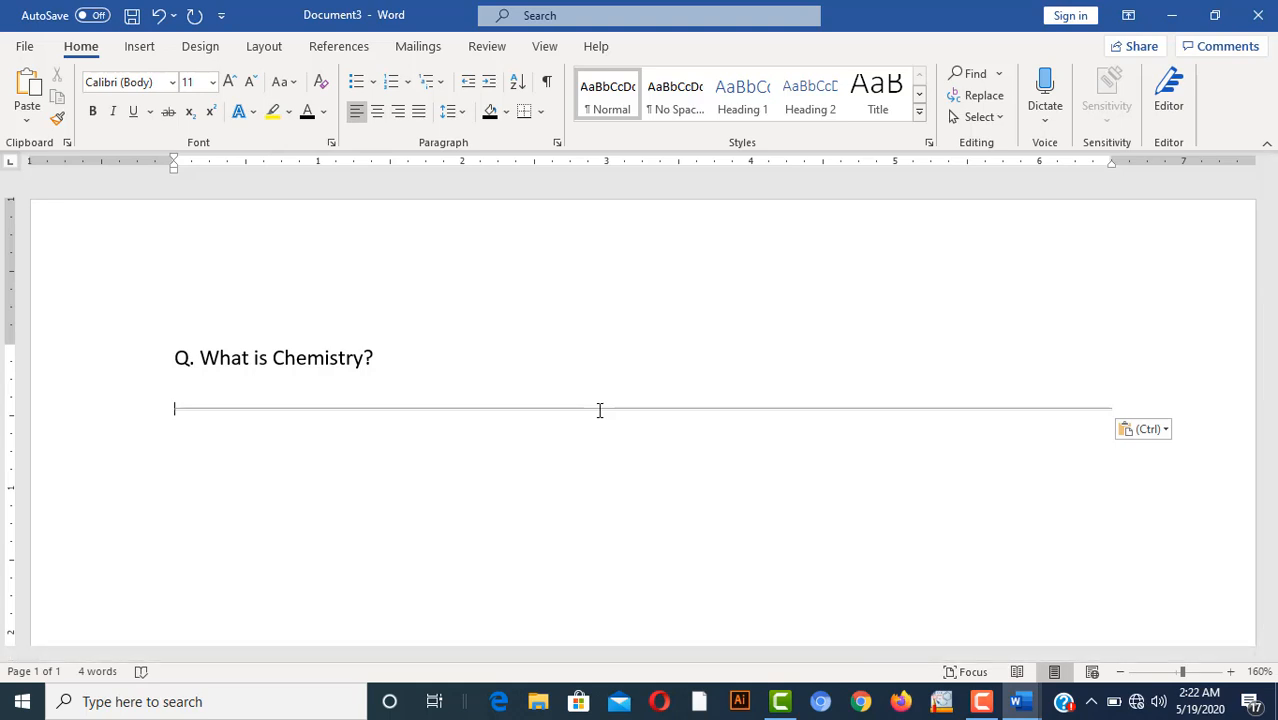
key("ctrl+v")
key("ctrl+v")
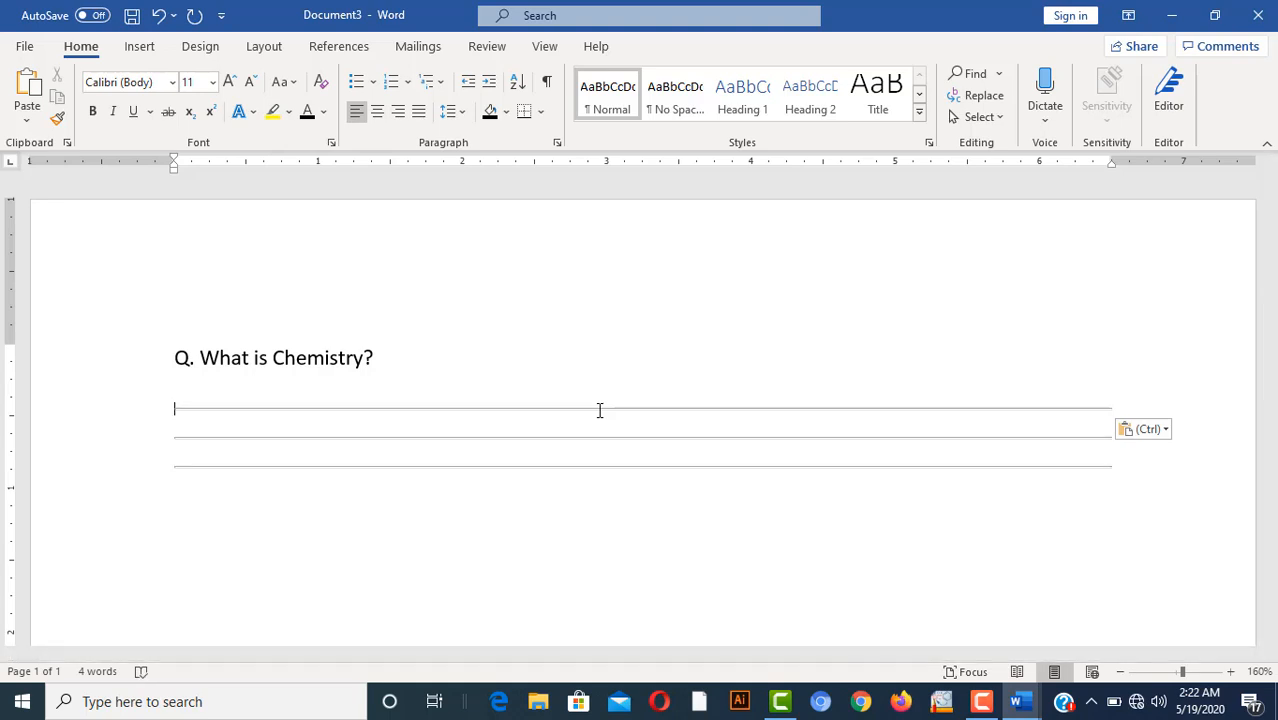
key("ctrl+v")
key("ctrl+v")
key("ctrl+v")
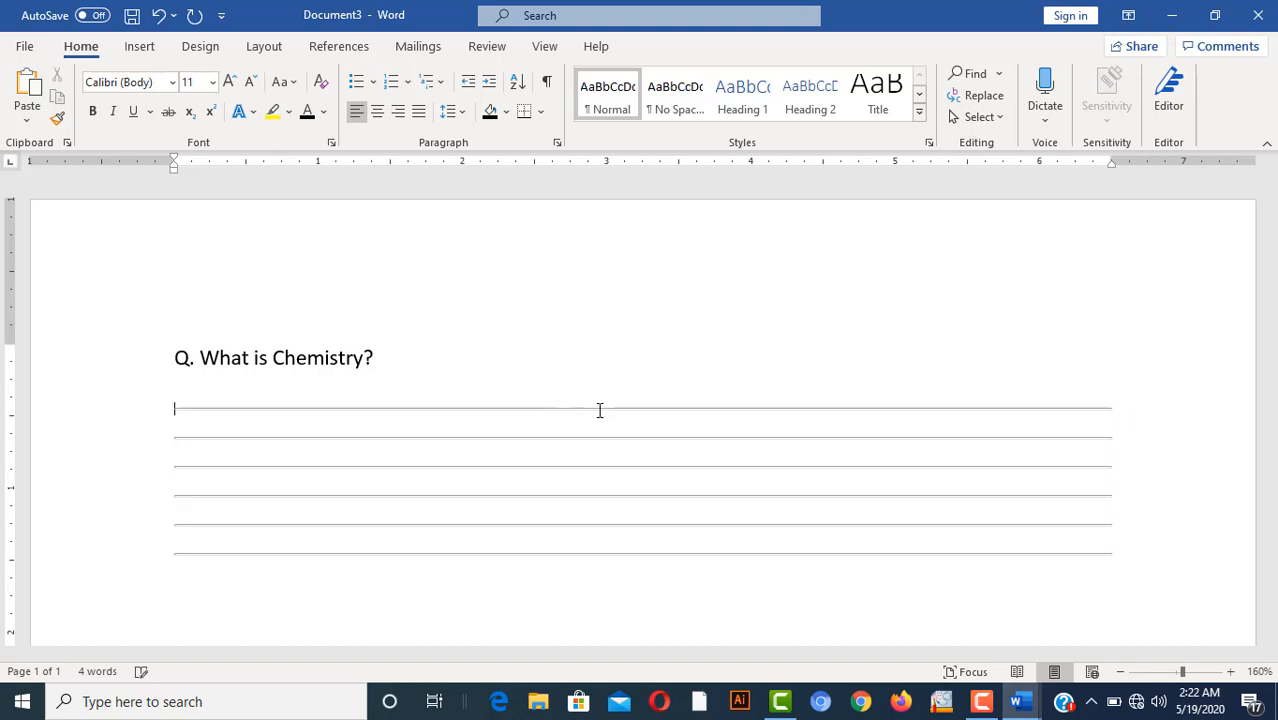
key("ctrl+v")
key("ctrl+v")
key("ctrl+v")
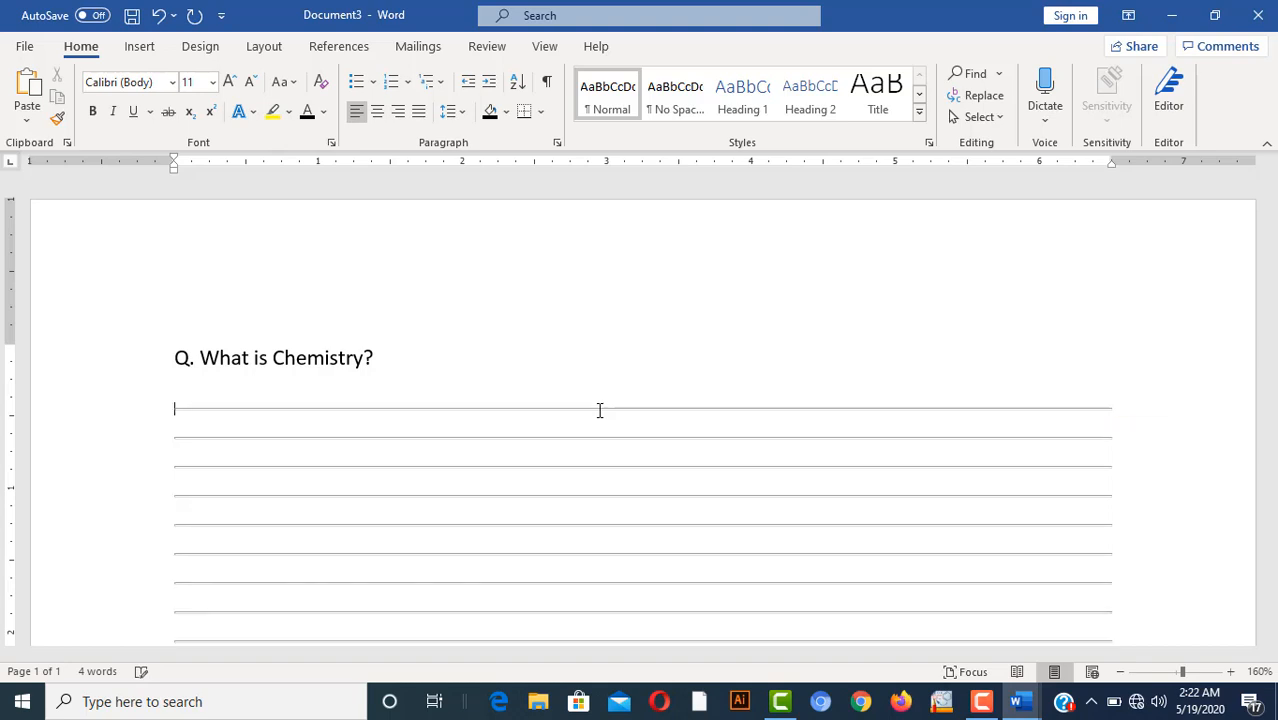
key("ctrl+v")
left_click(642, 408)
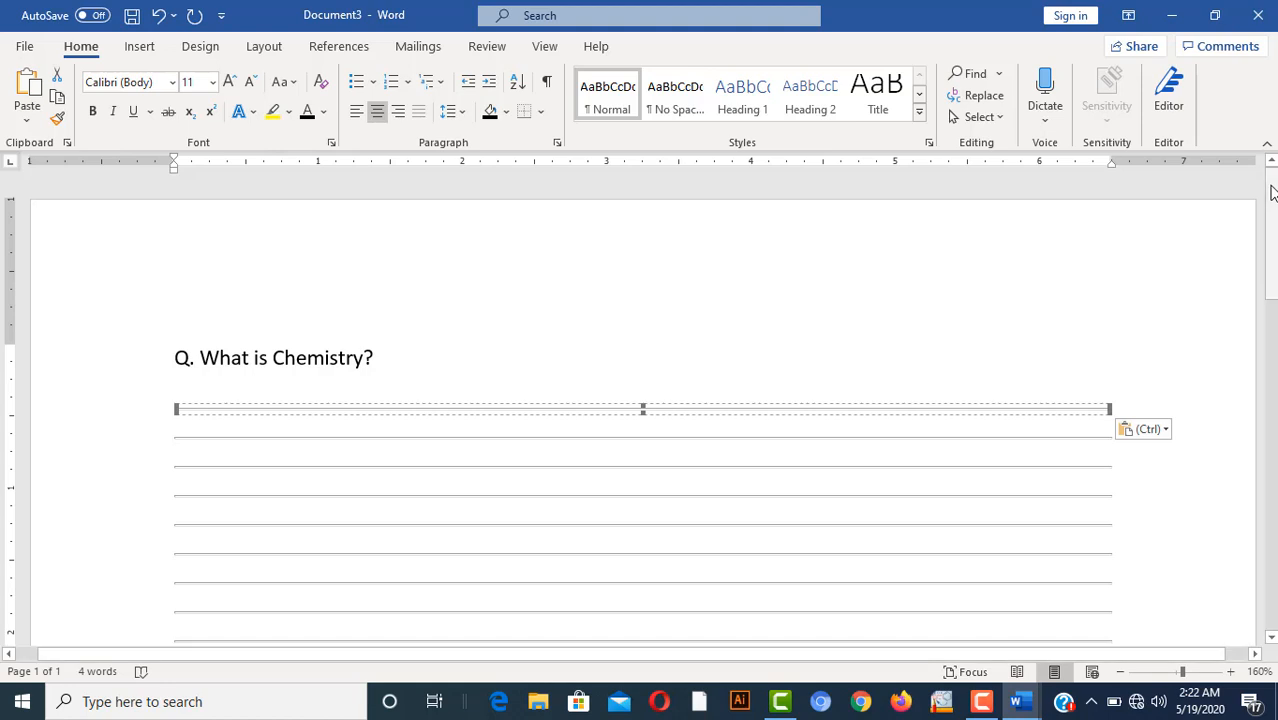
mouse_move(1273, 192)
left_mouse_down()
mouse_move(1276, 329)
mouse_move(1276, 191)
left_mouse_up()
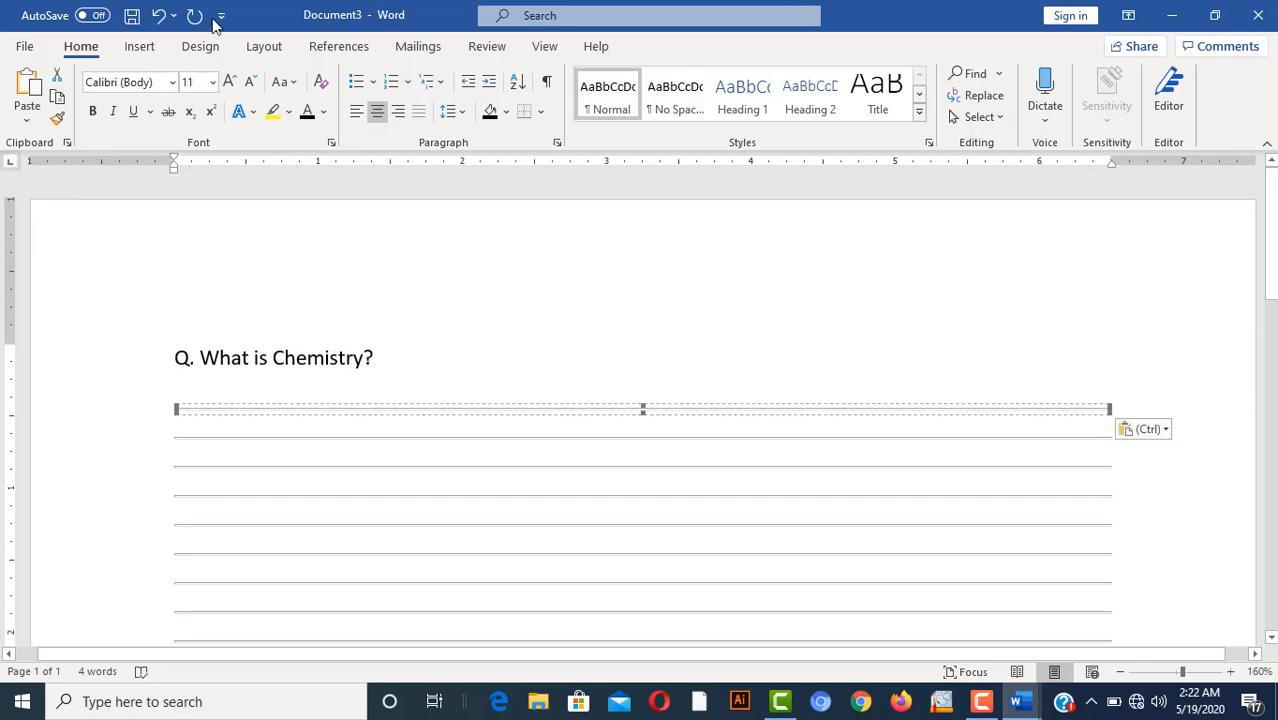
left_click(272, 49)
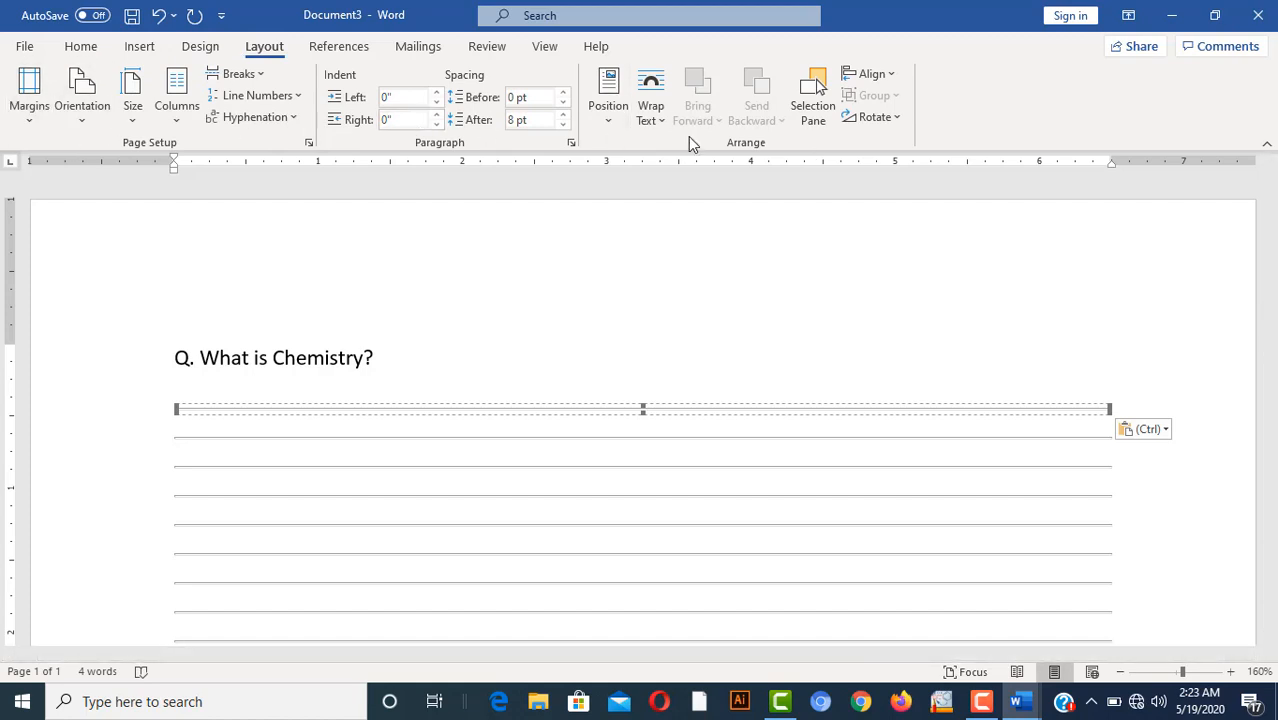
left_click(333, 50)
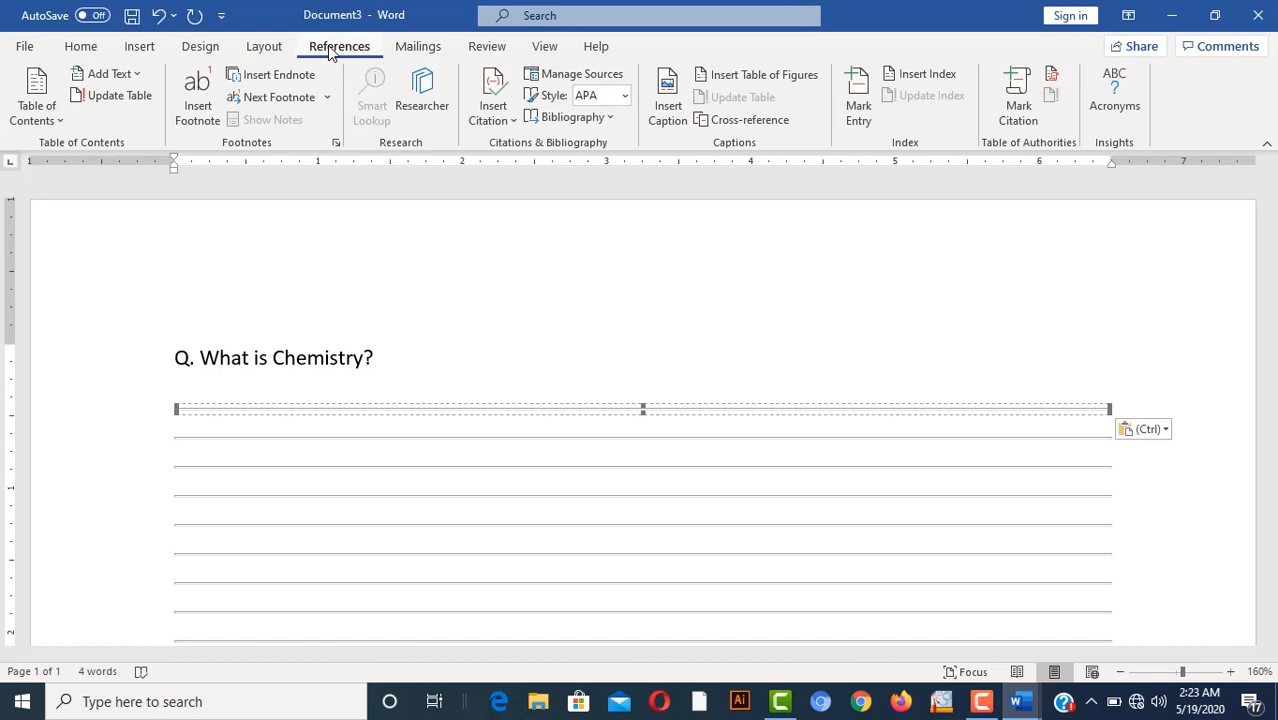